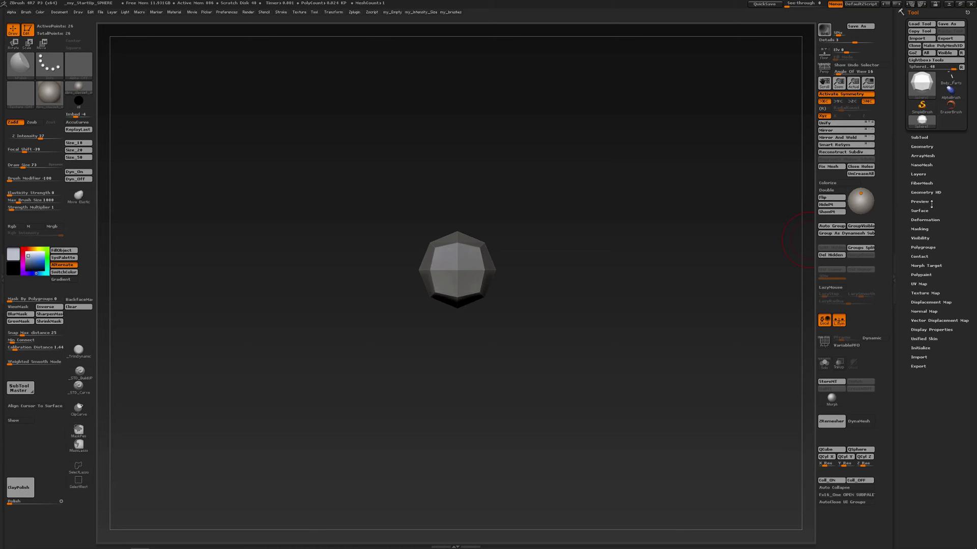
Expand the SubTool, Geometry, Preview and Contact sections of the tool settings together and look through them.
left_click(917, 138)
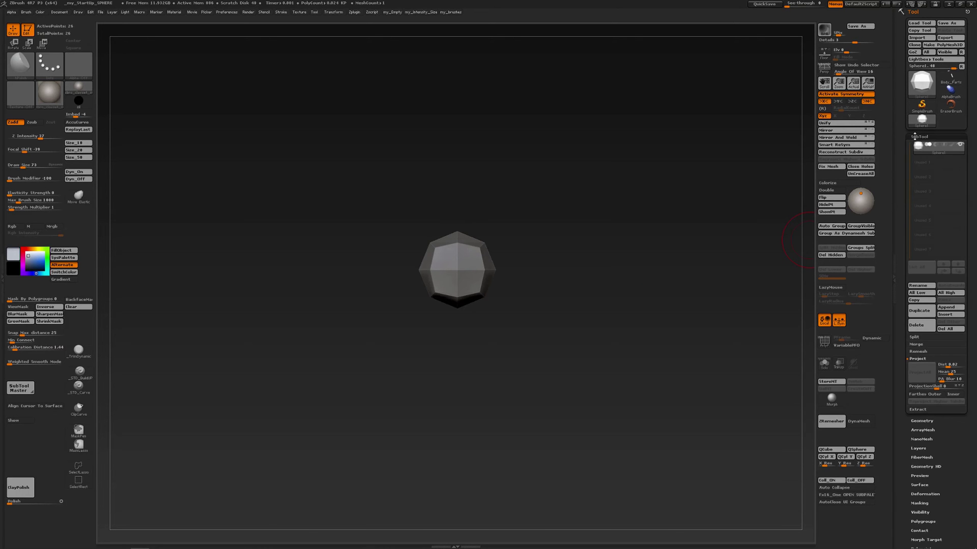
left_click(921, 421)
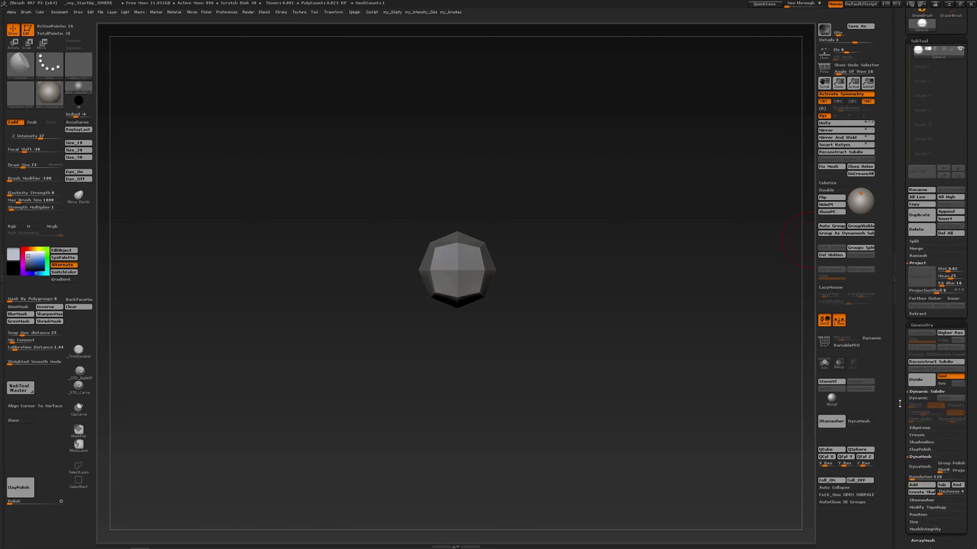
left_click(920, 335)
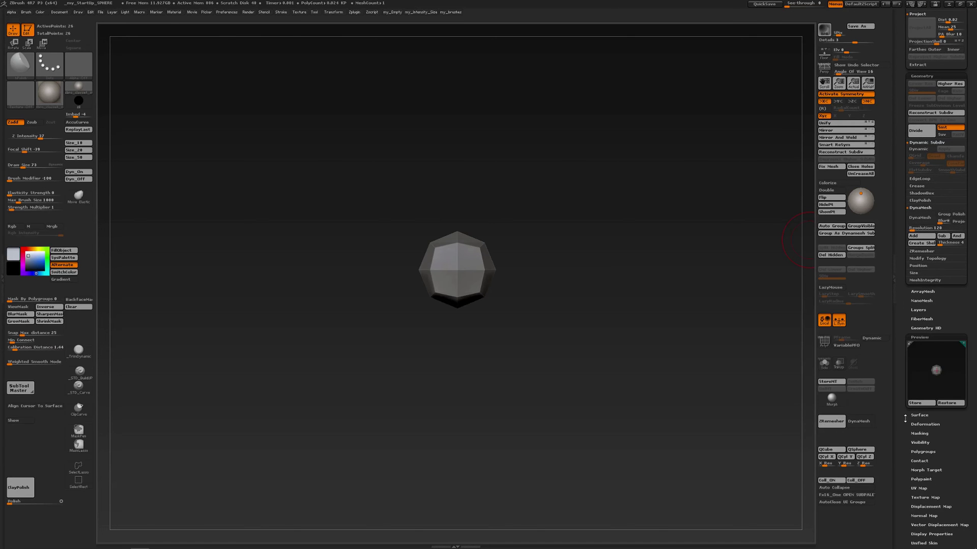
left_click_drag(902, 428, 901, 395)
left_click(920, 417)
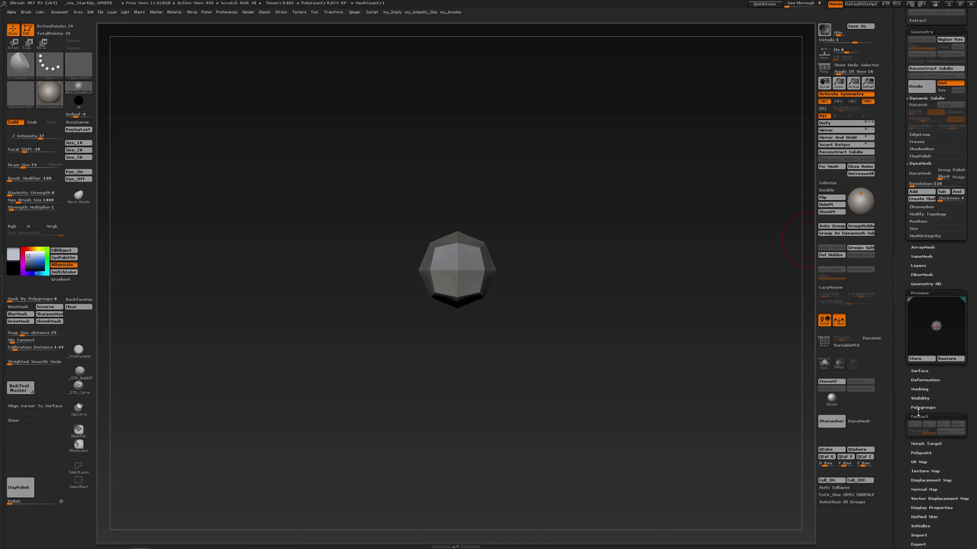
left_click_drag(898, 351, 906, 450)
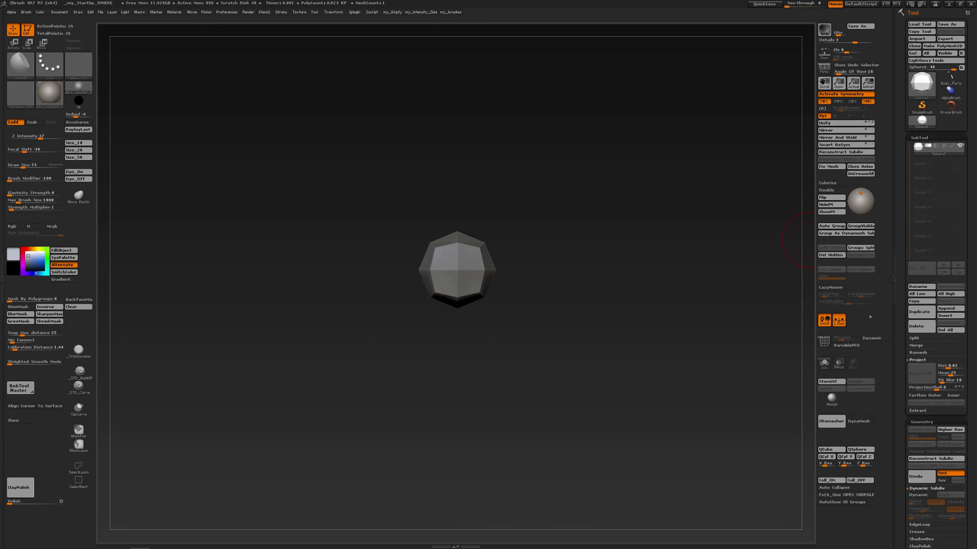
left_click_drag(901, 311, 896, 244)
scroll(896, 244, "down", 3)
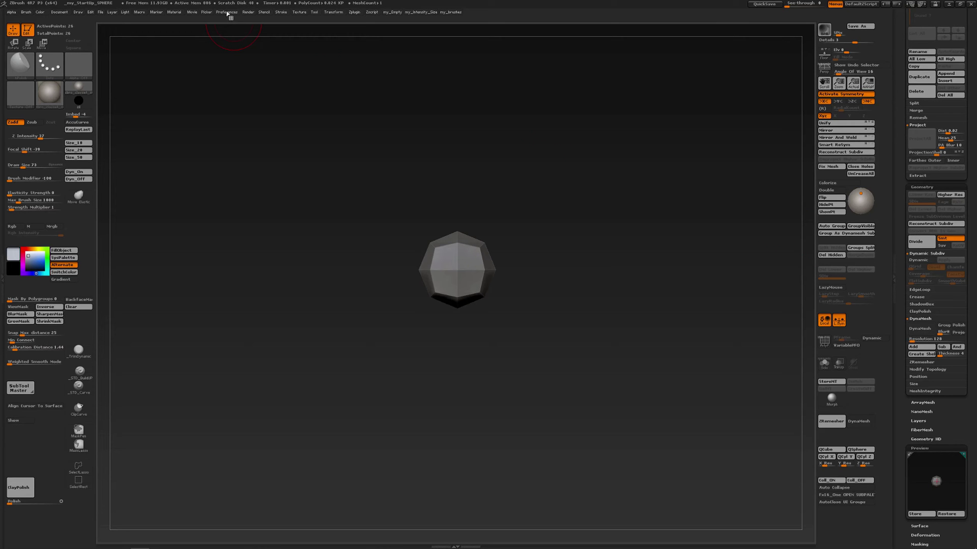
Enable Auto Collapse, One Open Subpalette and AutoClose UI Groups in the interface preferences.
left_click(227, 12)
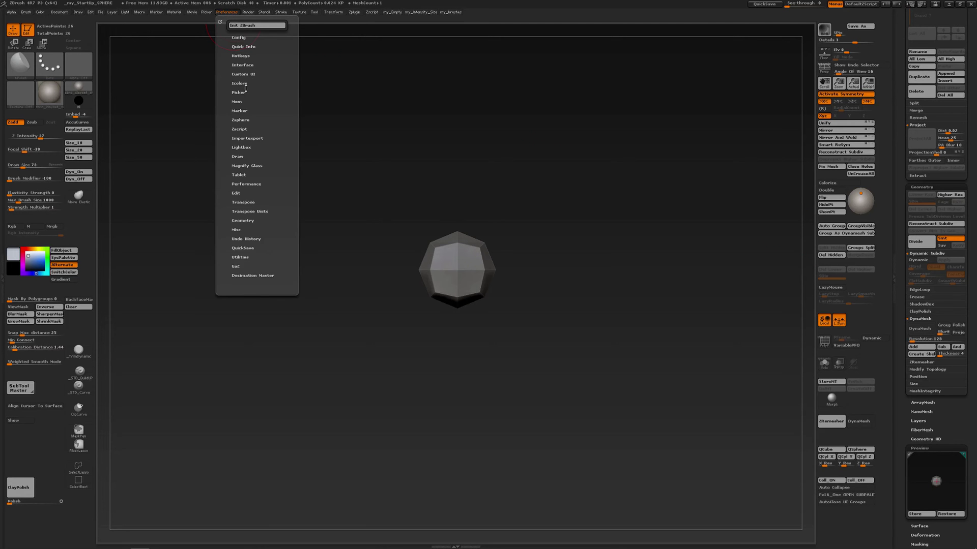
left_click(244, 64)
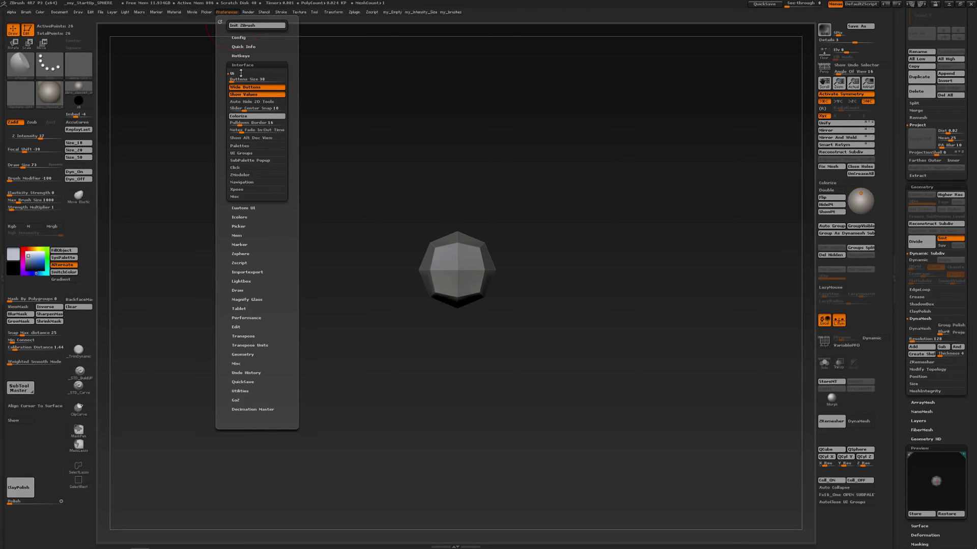
left_click(238, 146)
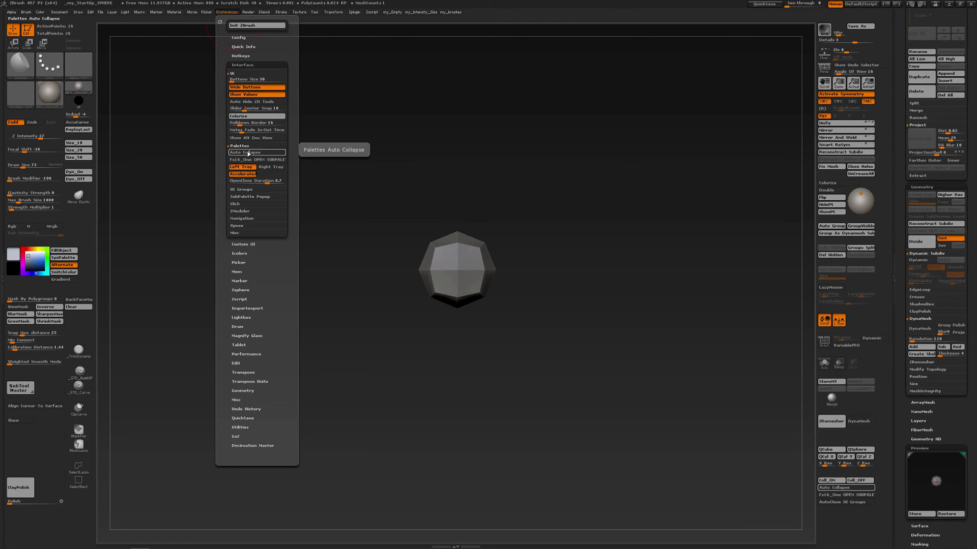
left_click(248, 152)
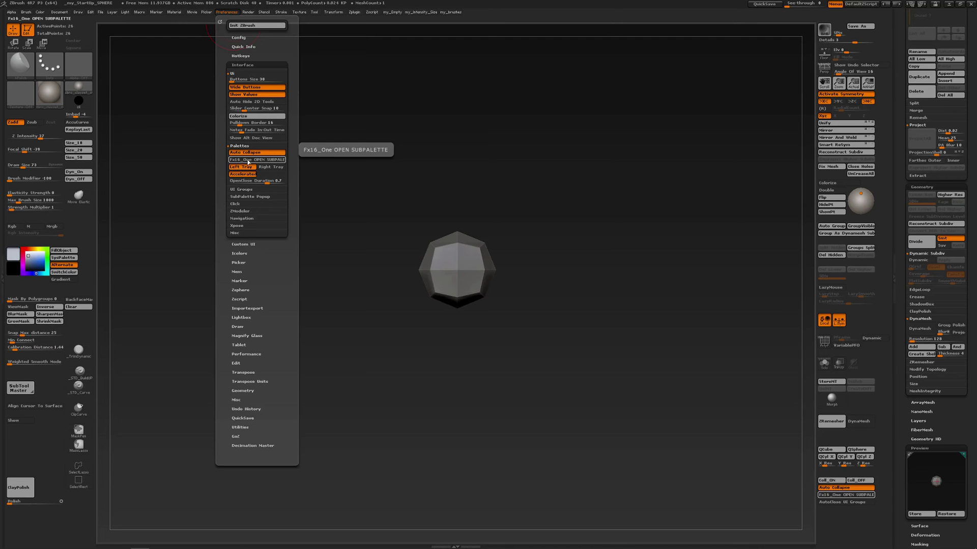
left_click(247, 161)
left_click(245, 189)
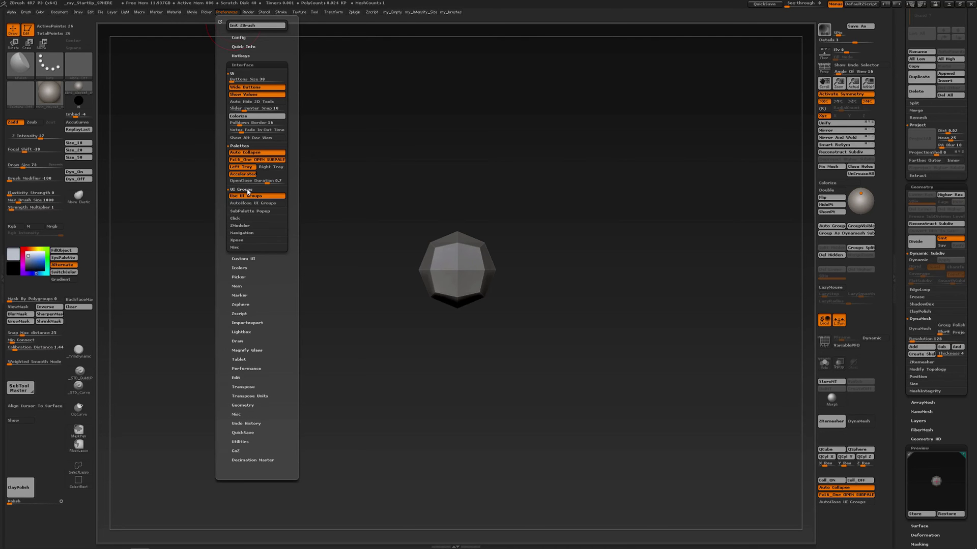
left_click(248, 204)
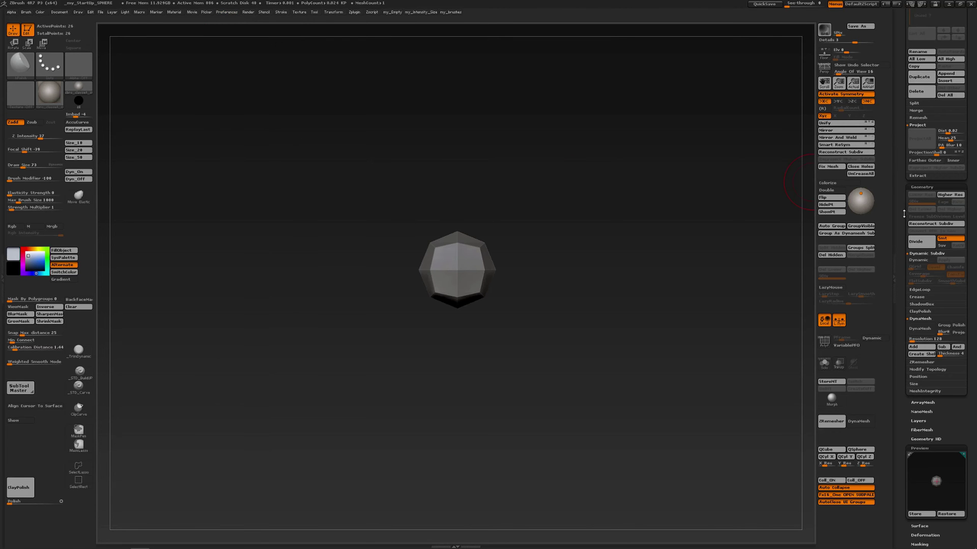
Reopen the tool's Geometry section and expand its ClayPolish and ZRemesher groups one after the other to test automatic collapsing.
left_click(918, 187)
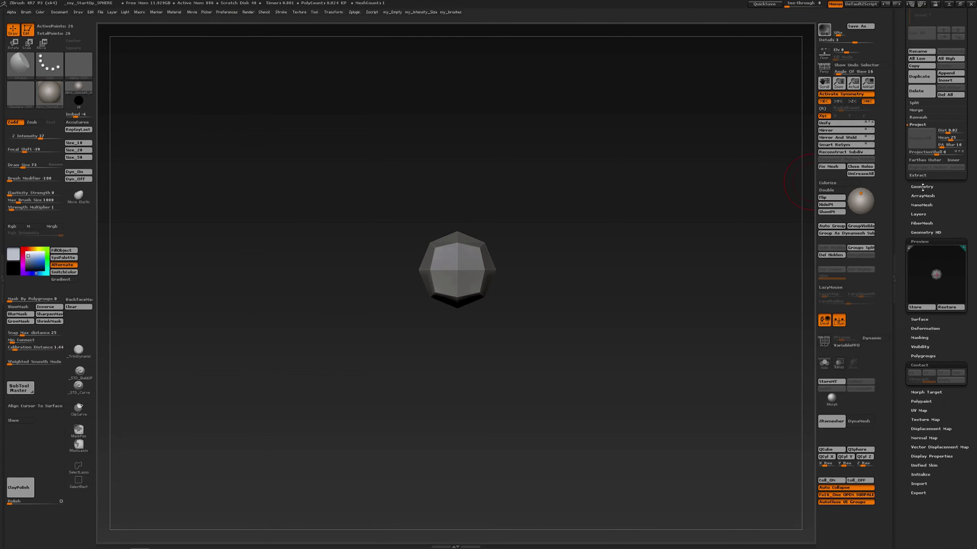
left_click(921, 187)
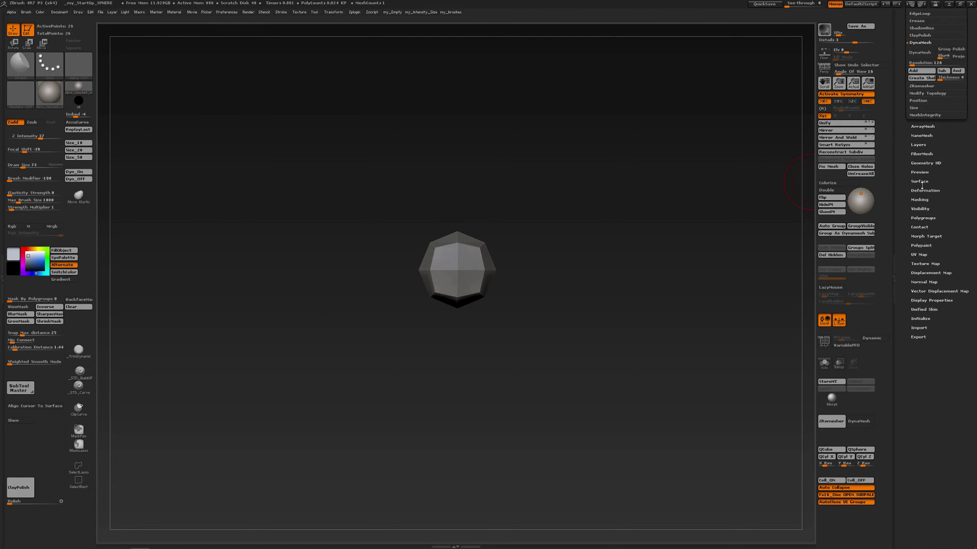
left_click_drag(904, 171, 906, 256)
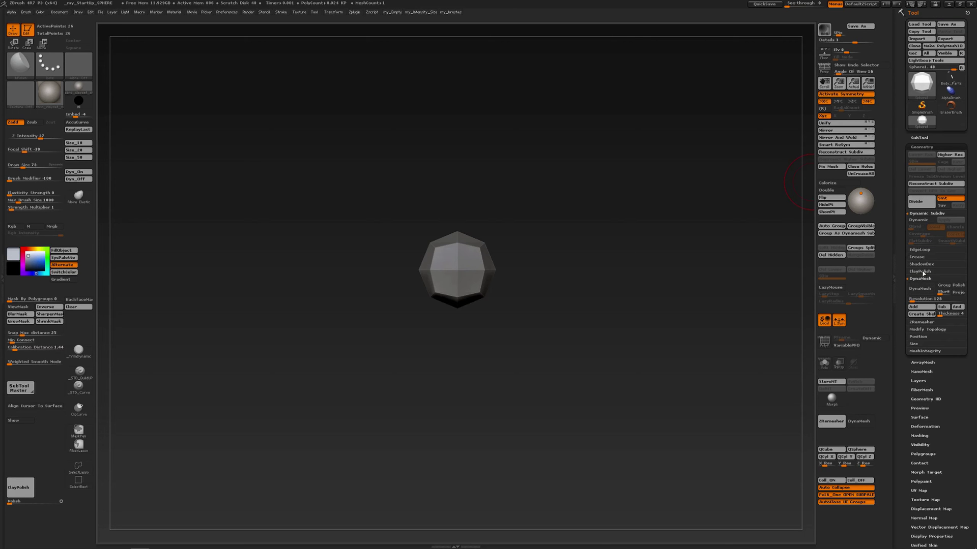
left_click(921, 272)
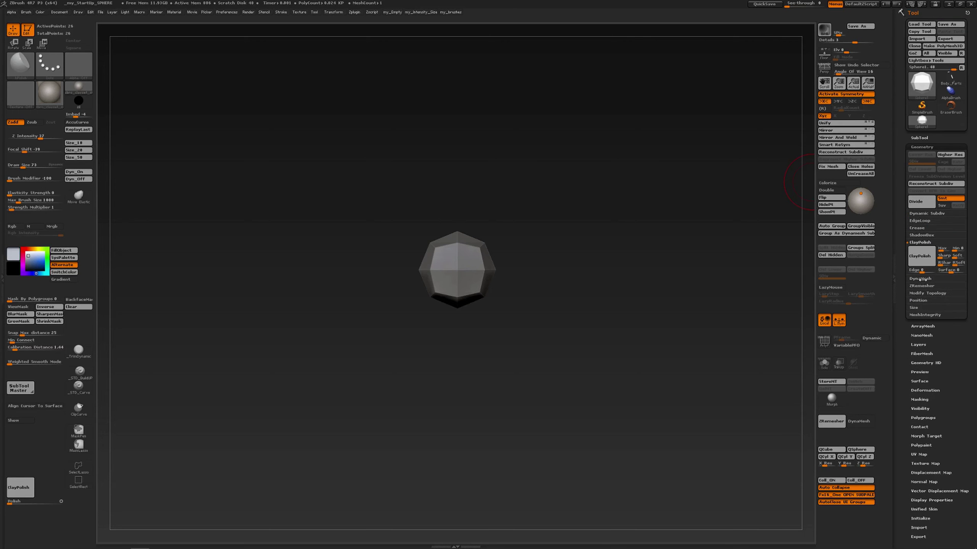
left_click(922, 286)
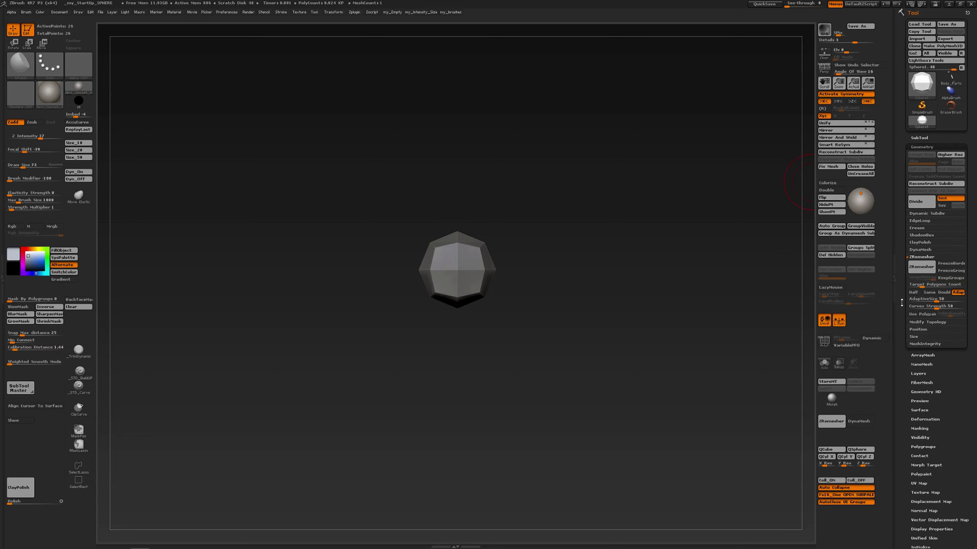
Expand the DynaMesh group under Geometry while keeping the ZRemesher group open.
mouse_move(901, 304)
left_mouse_down()
mouse_move(900, 249)
mouse_move(896, 312)
left_mouse_up()
key("shift")
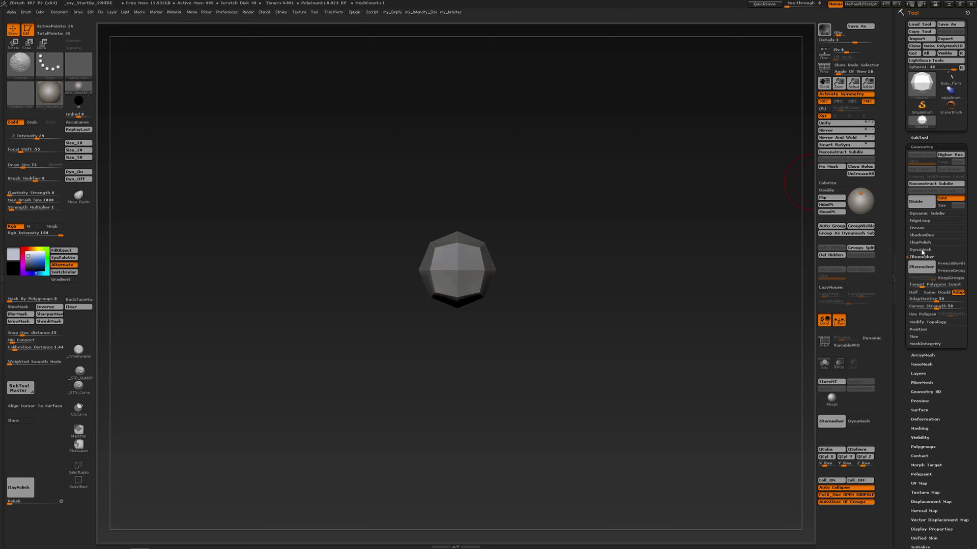
left_click(922, 250)
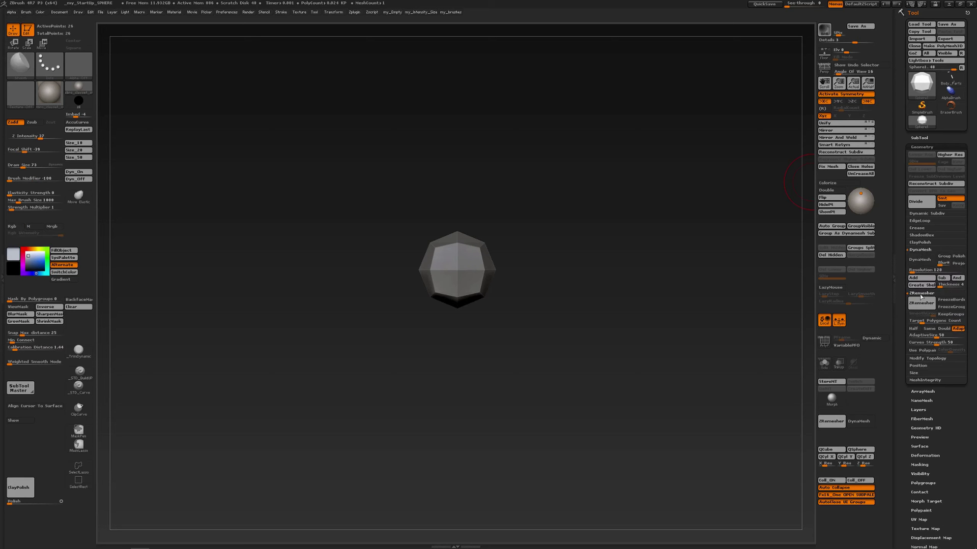
left_click(922, 303)
Review the interface preferences by collapsing and re-expanding the UI, Palettes and UI Groups sections so all three are open together.
left_click(227, 12)
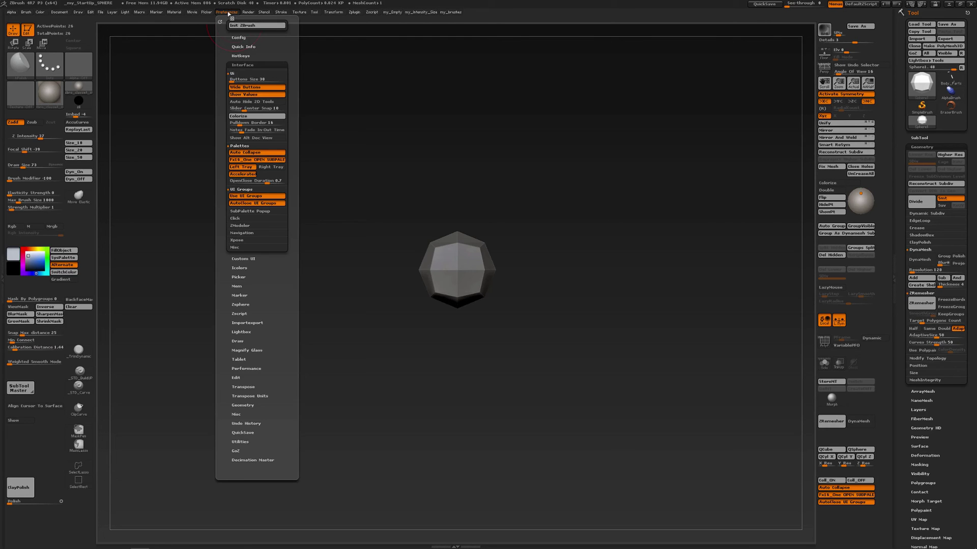
left_click(242, 147)
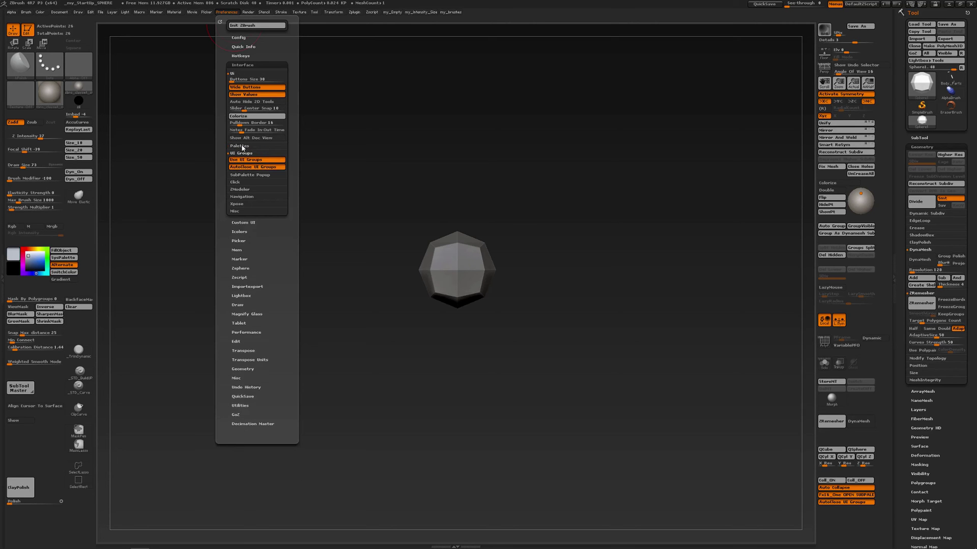
left_click(242, 147)
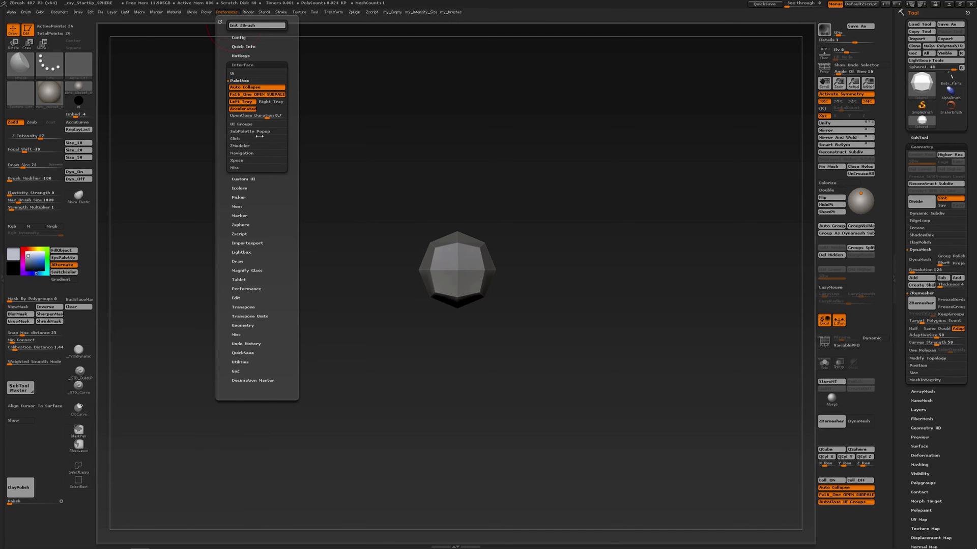
key("b")
key("s")
key("t")
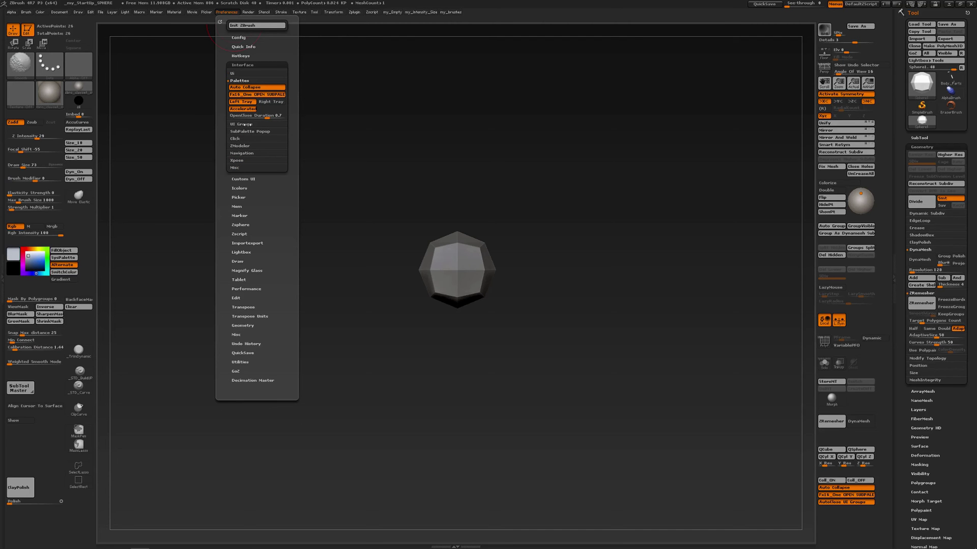
left_click(243, 76)
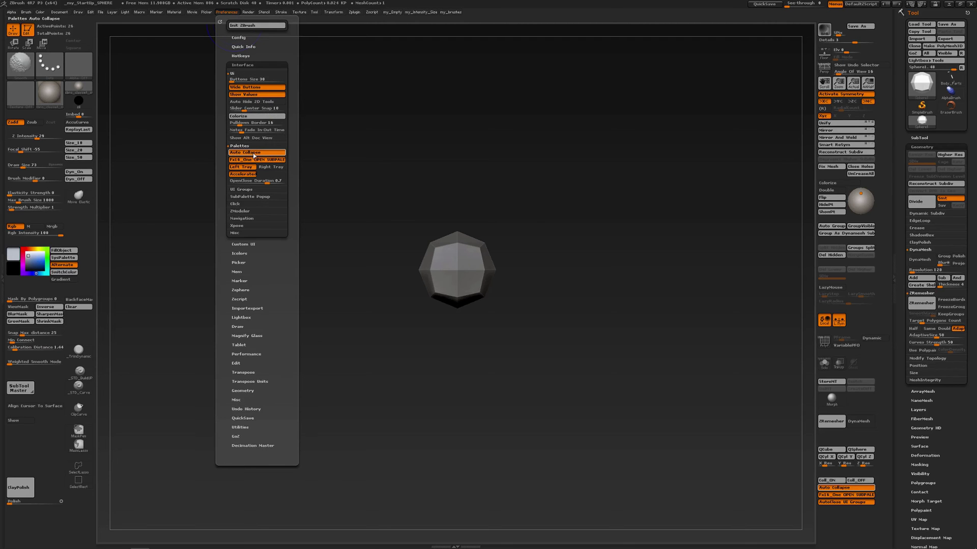
left_click(246, 189)
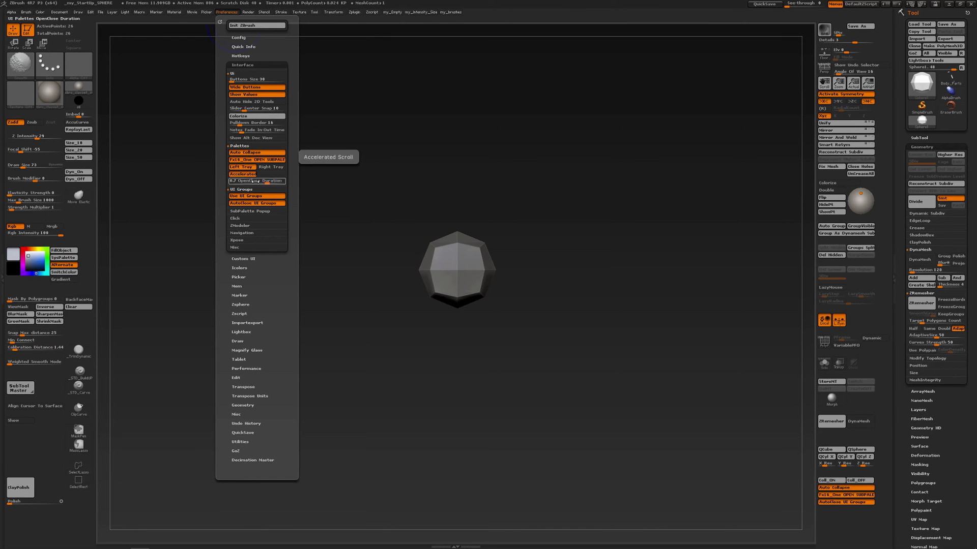
key("shift")
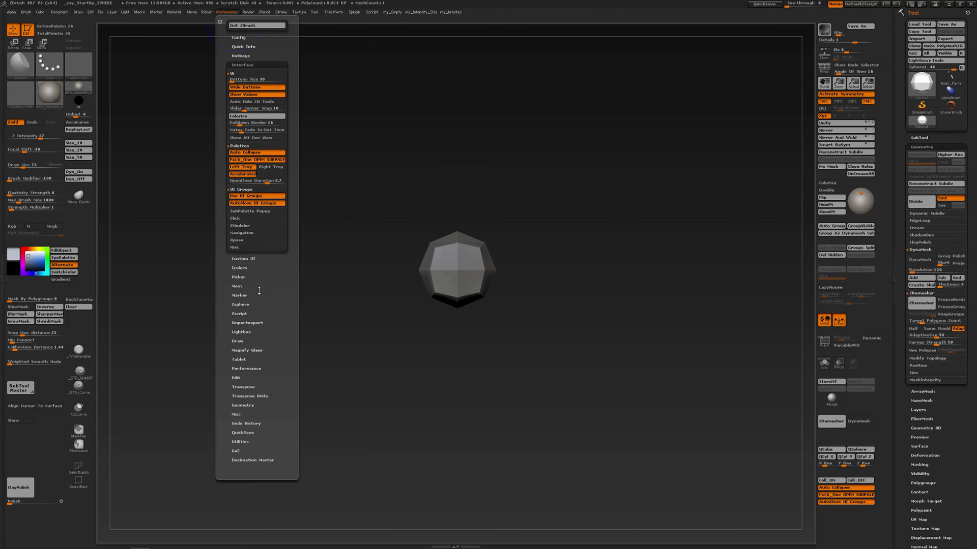
key("b")
key("s")
key("t")
left_click(245, 387)
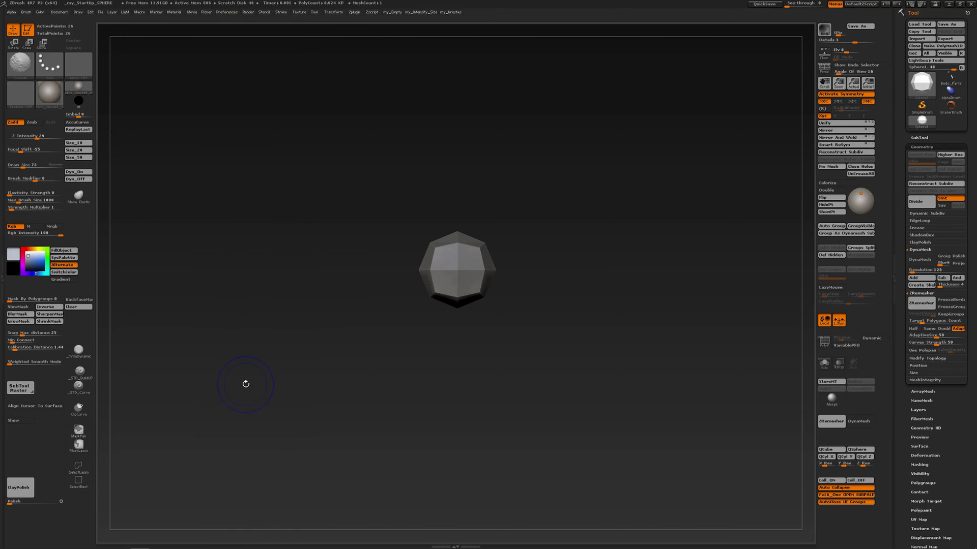
Switch the three collapse options off with the Coll_OFF macro and back on with the Coll_ON macro.
key("b")
key("t")
key("d")
left_click(226, 12)
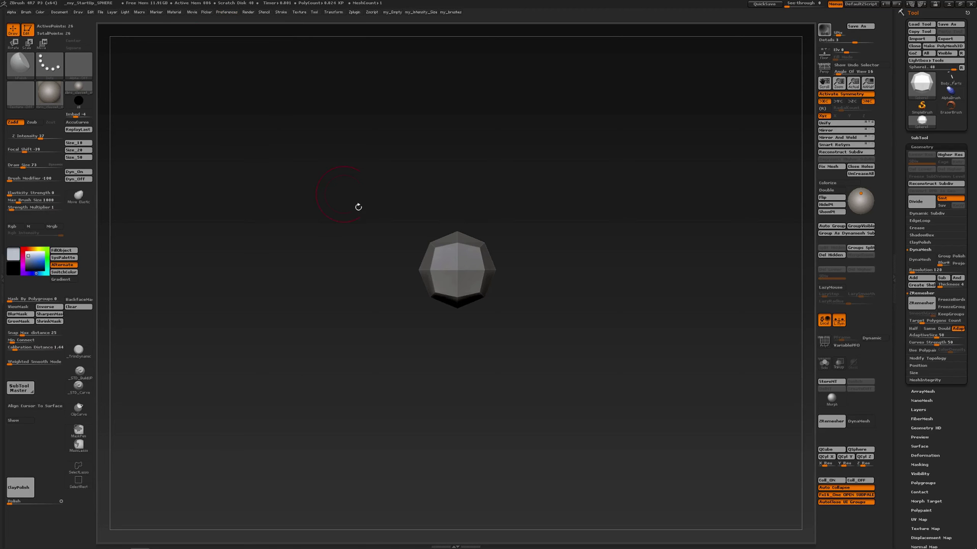
left_click(858, 481)
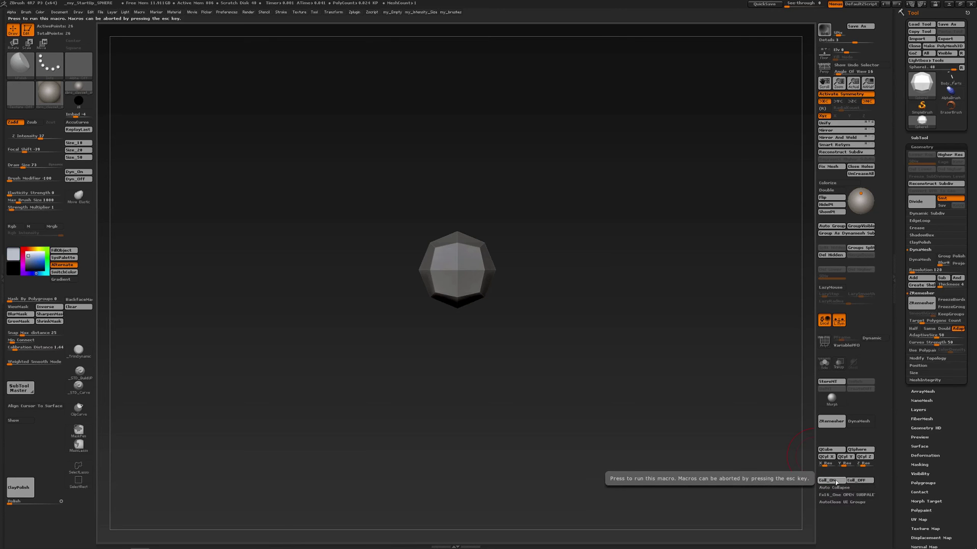
left_click(834, 482)
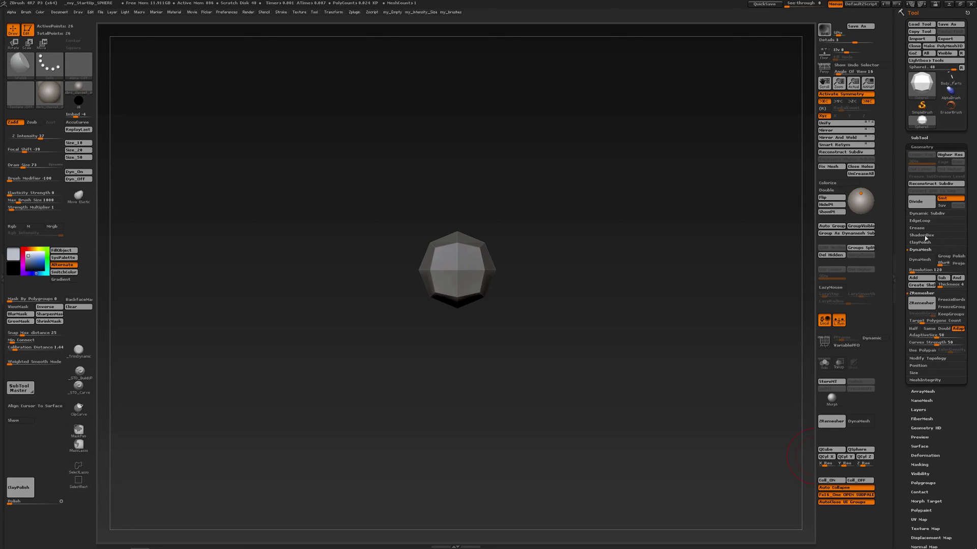
Expand ShadowBox alongside the open DynaMesh and ZRemesher groups, and switch to having only Dynamic Subdiv open.
key("b")
key("c")
key("b")
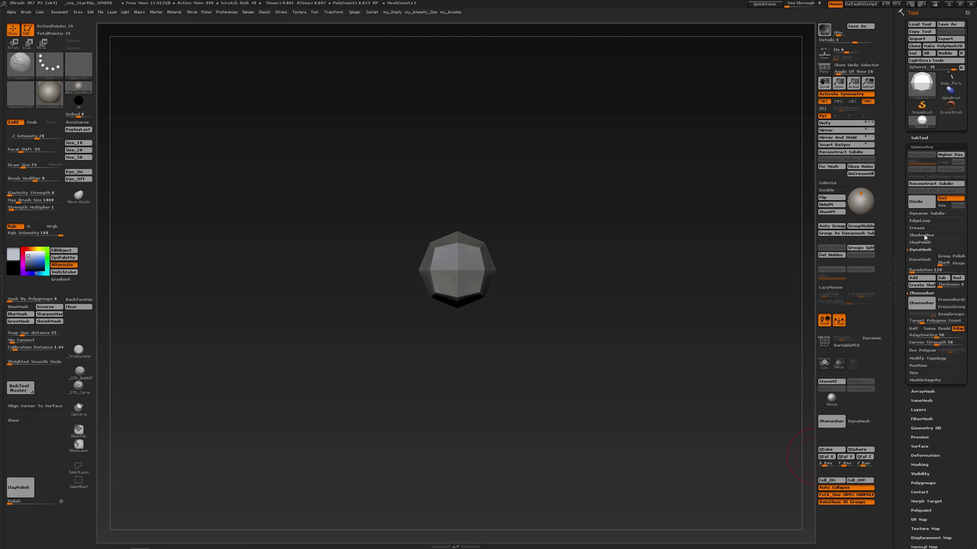
left_click(924, 236)
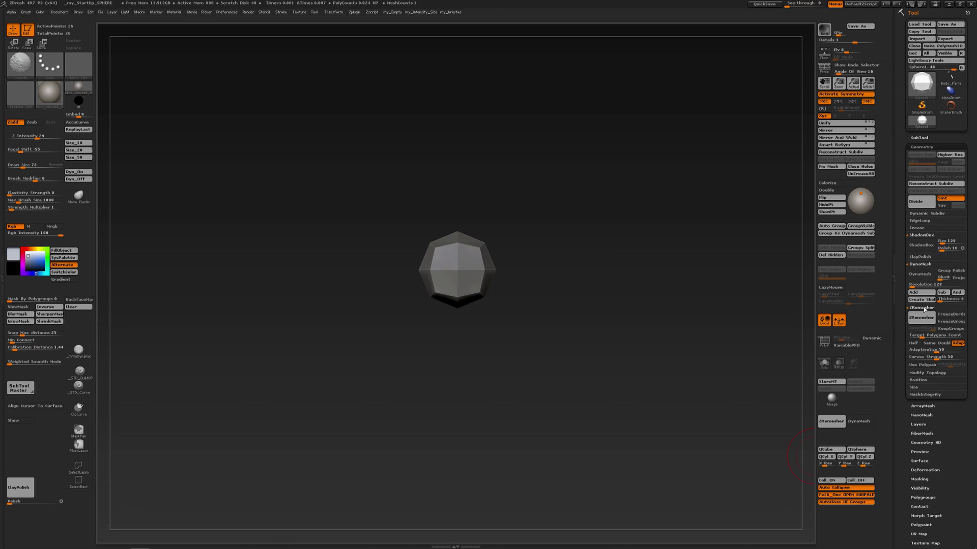
key("b")
key("s")
key("t")
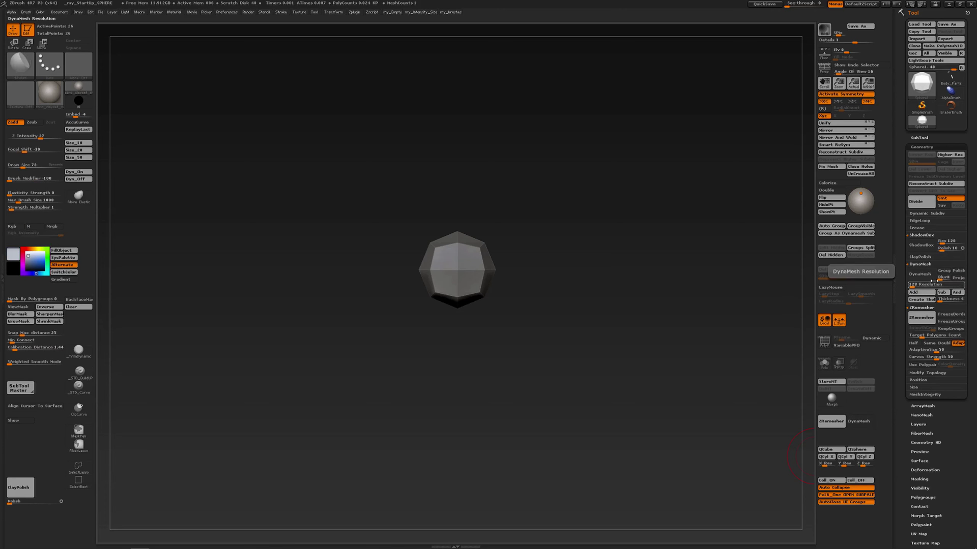
left_click(924, 214)
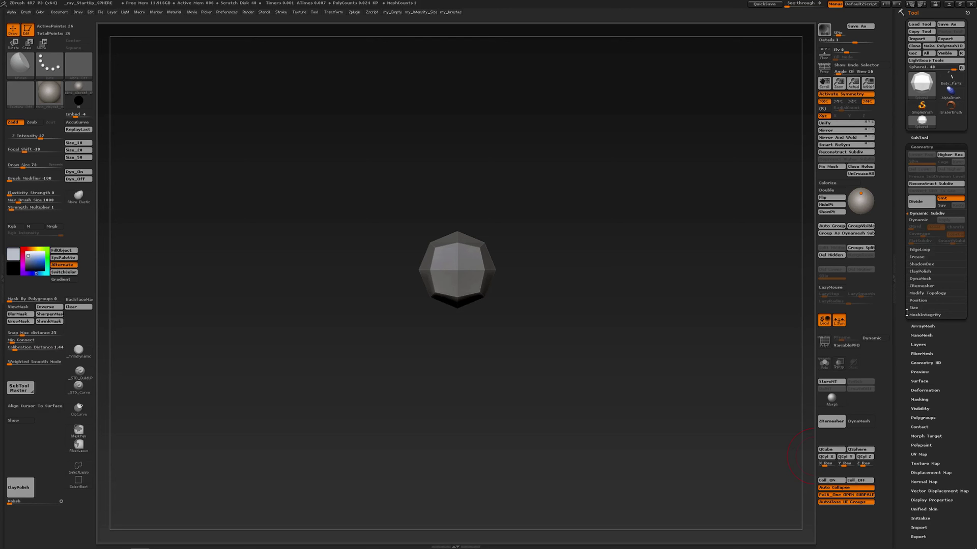
Start recording a new macro without initializing ZBrush, and switch the three collapse options off while recording.
left_click(140, 13)
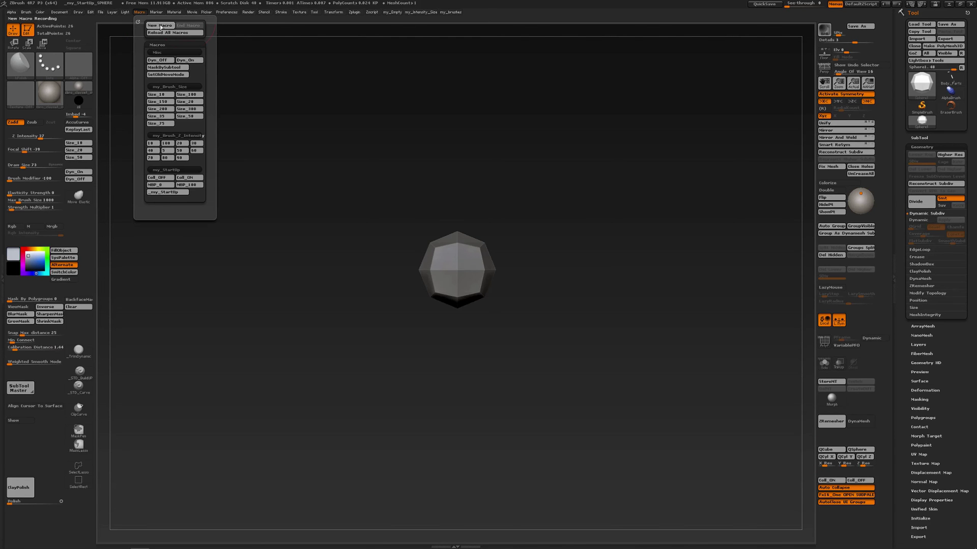
left_click(160, 26)
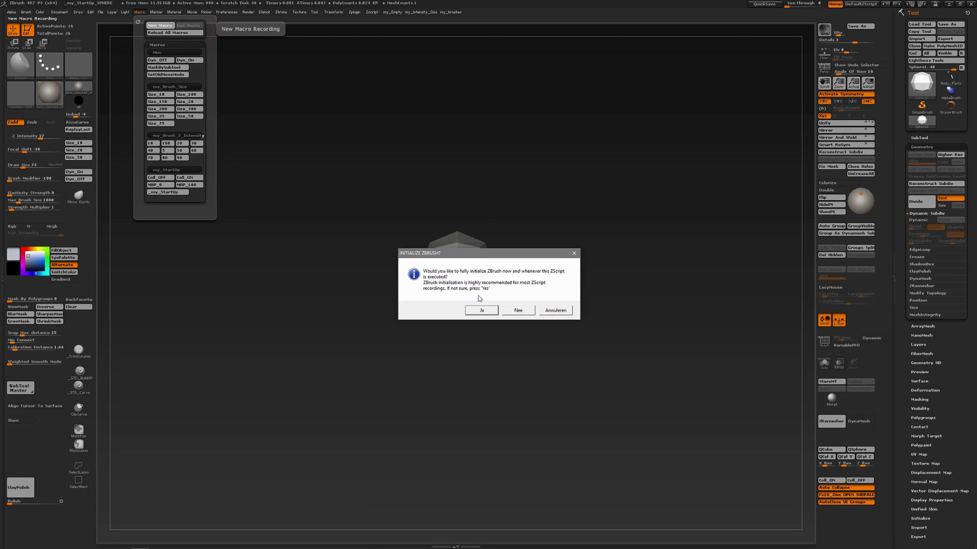
left_click(518, 311)
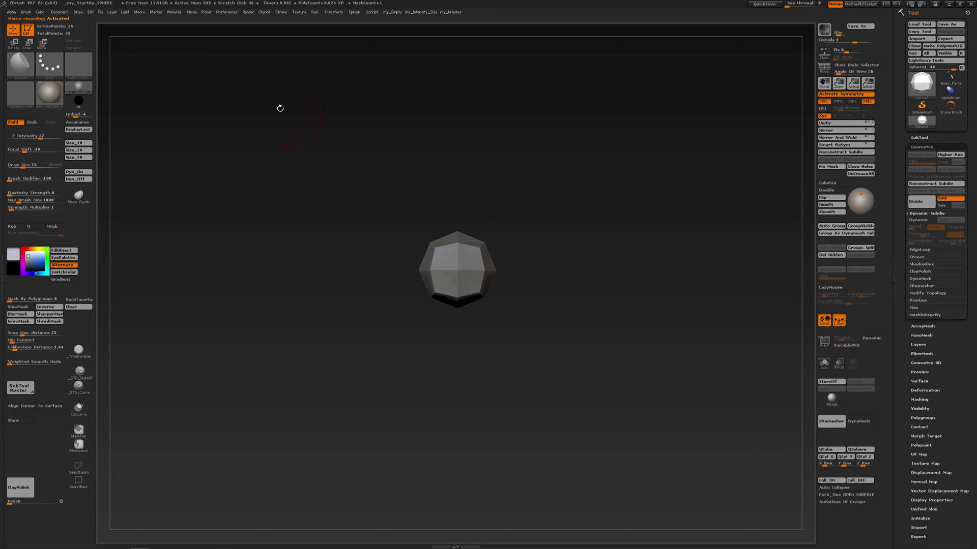
End the macro recording, browse to the ZBrush 4R7 ZStartup Macros folder as the save location, and cancel saving.
left_click(139, 12)
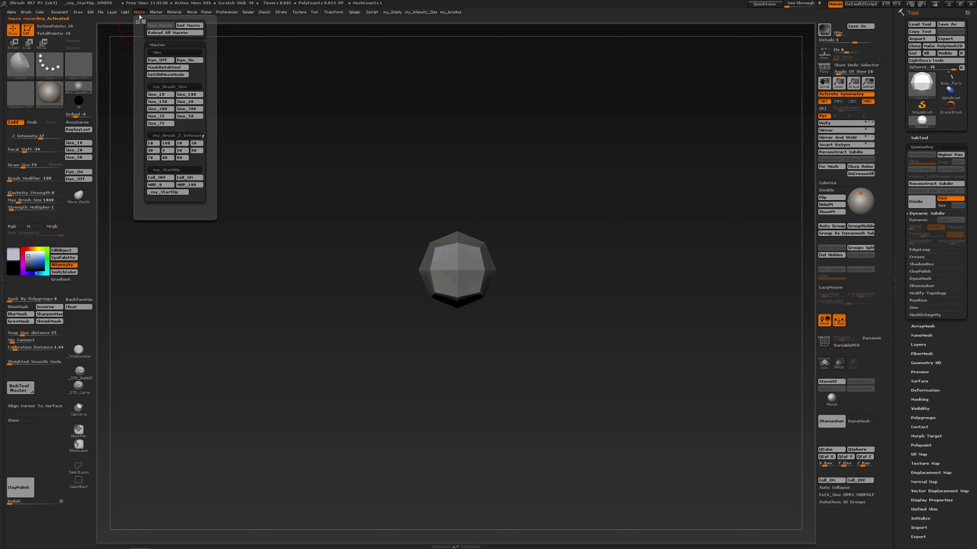
left_click(184, 26)
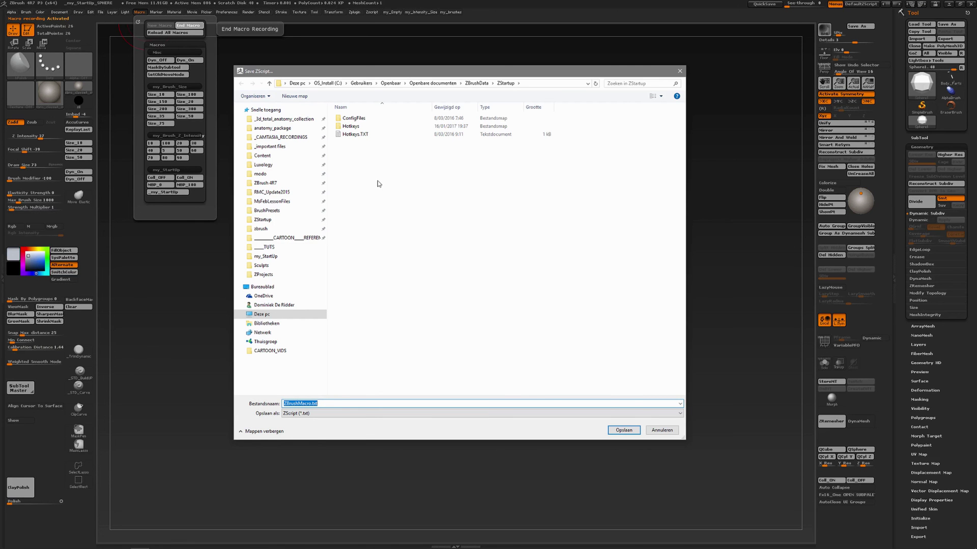
left_click(266, 184)
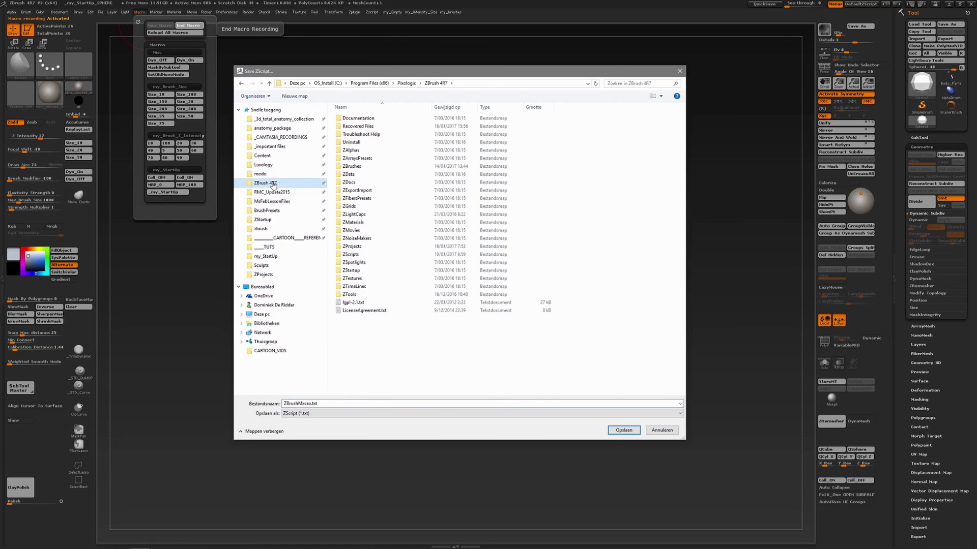
double_click(351, 270)
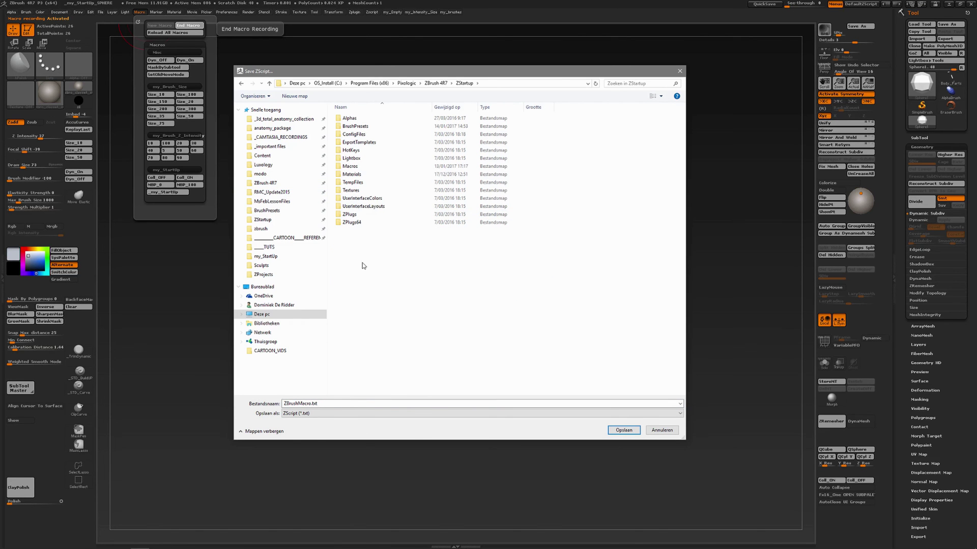
double_click(352, 167)
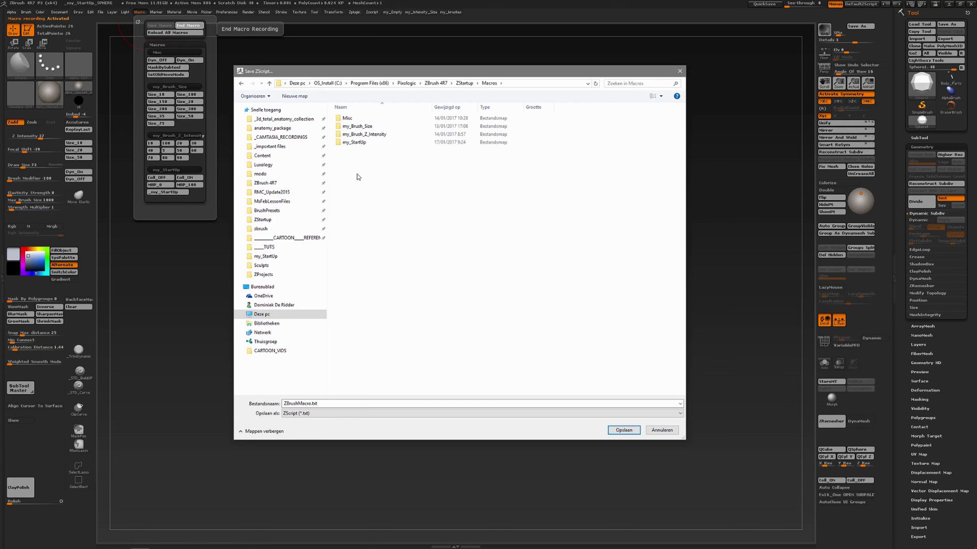
left_click(660, 430)
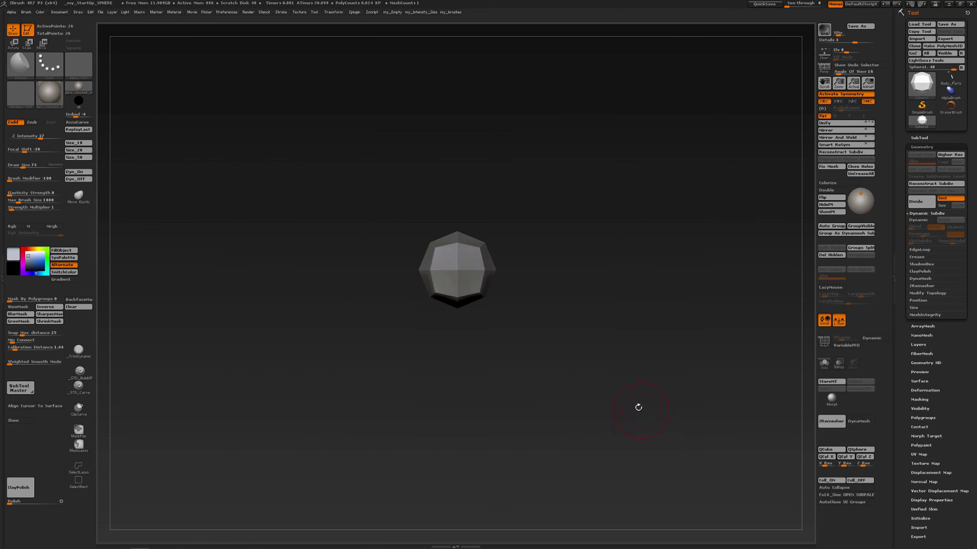
Alternate between the Coll_ON and Coll_OFF macros in the my_StartUp group, finishing with Coll_ON.
left_click(140, 12)
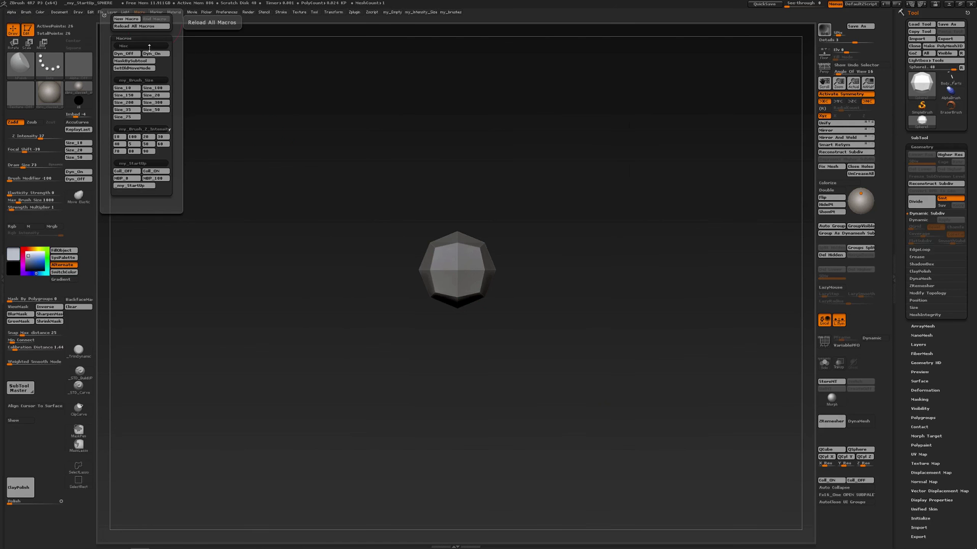
left_click(134, 173)
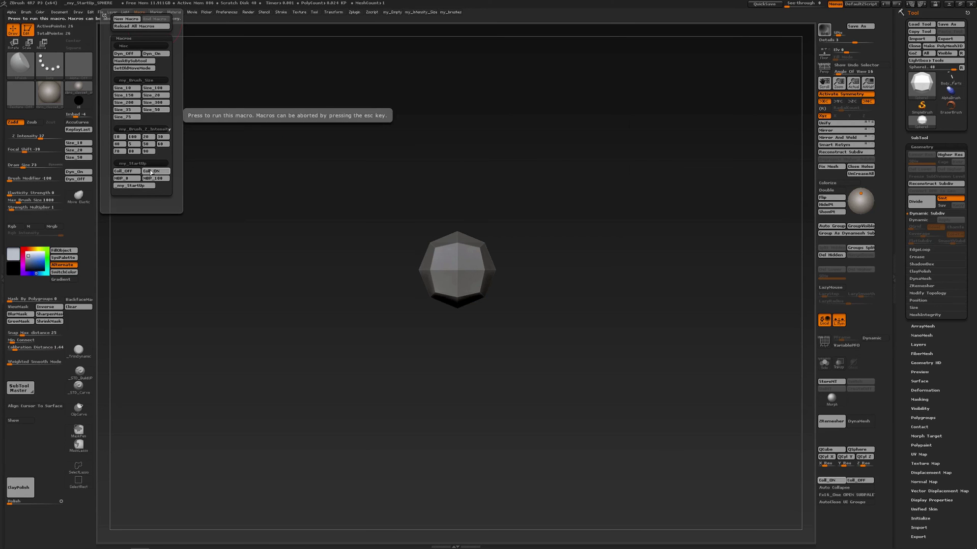
left_click(151, 172)
left_click(134, 171)
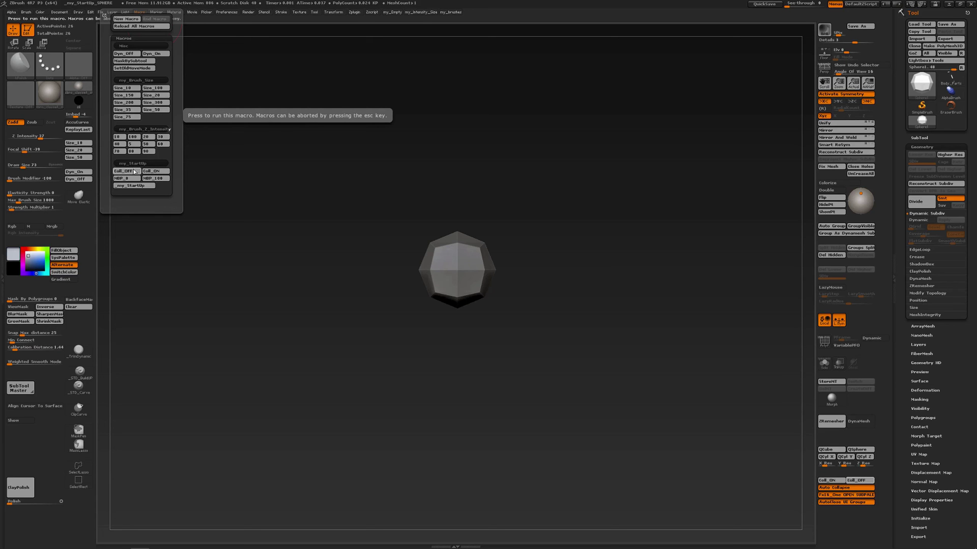
left_click(134, 171)
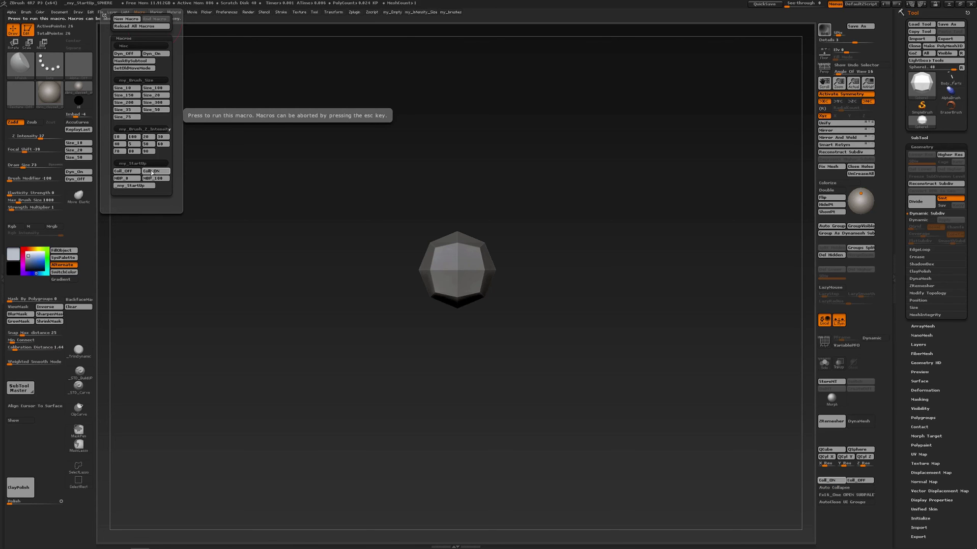
left_click(152, 171)
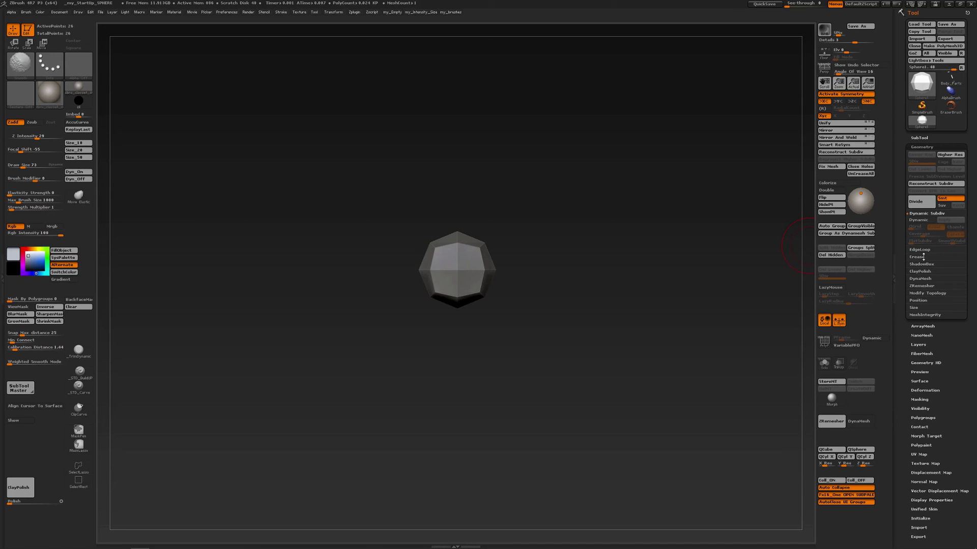
Expand the Crease, ClayPolish and ZRemesher groups under Geometry while keeping Dynamic Subdiv open.
left_click(924, 257, "shift")
left_click(926, 330, "shift")
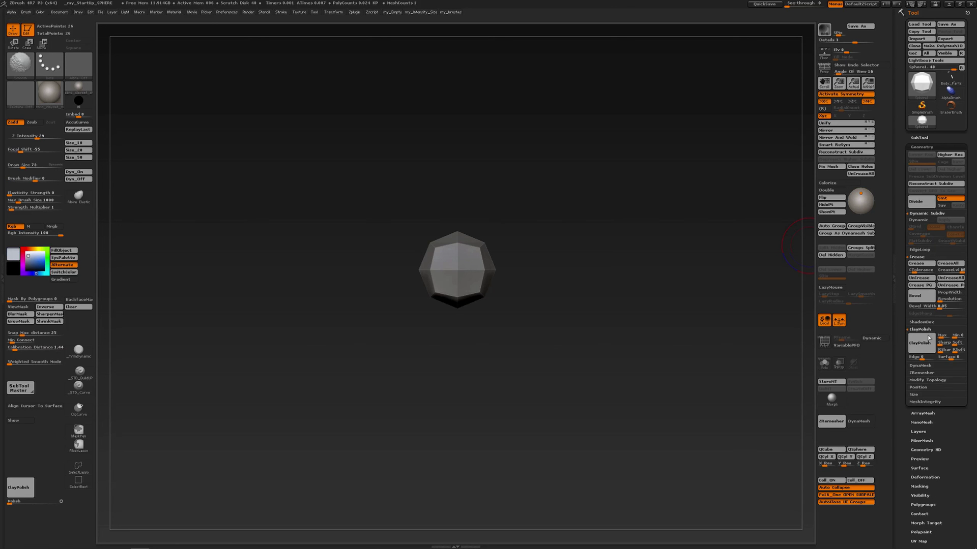
left_click(927, 374, "shift")
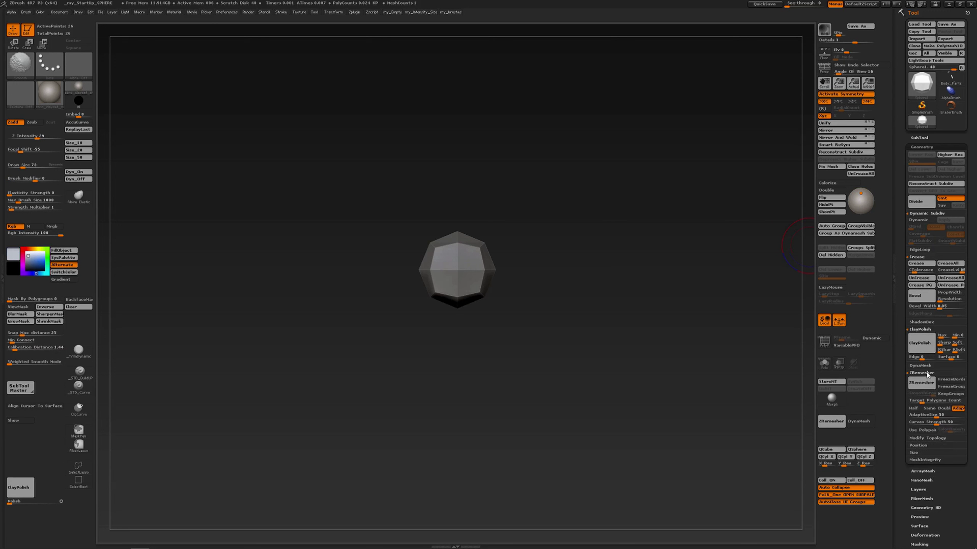
Dock the Stroke palette in the tray and expand its Curve, Curve Functions and Curve Modifiers groups together.
left_click(280, 12)
left_click(279, 22)
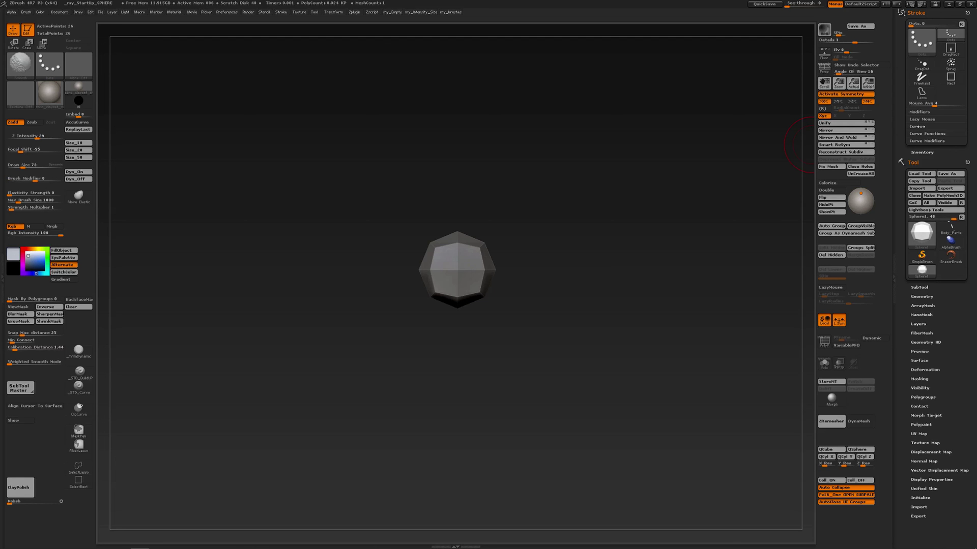
left_click(917, 126)
left_click(926, 156)
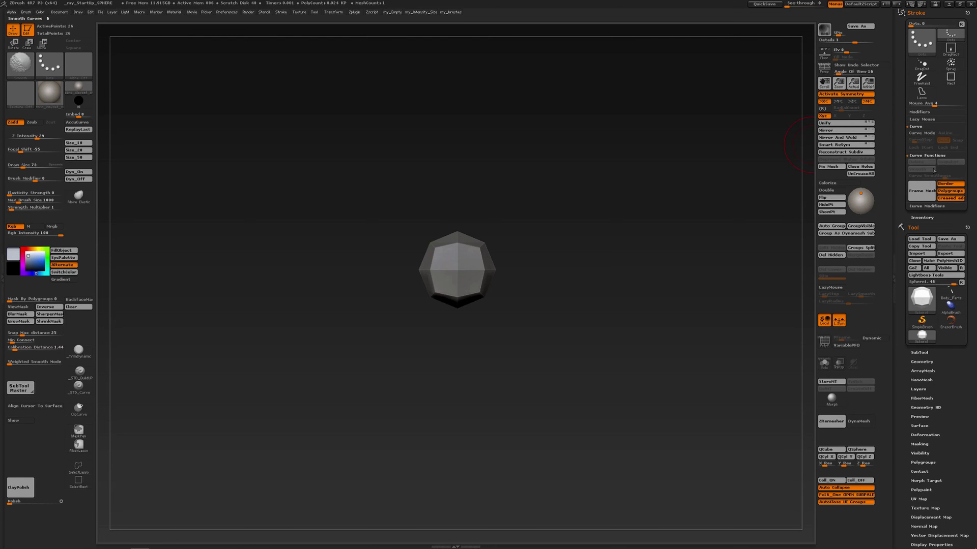
left_click(925, 207)
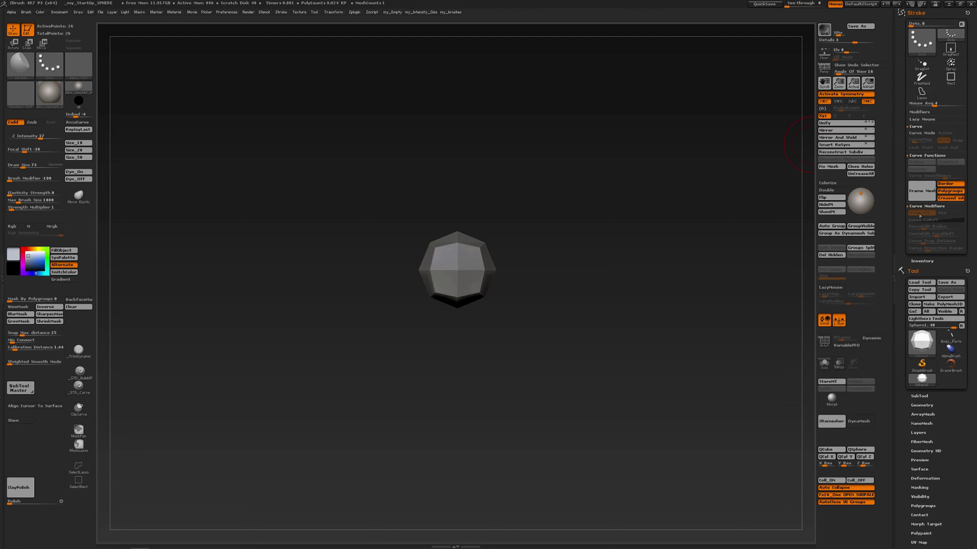
Dock the Preferences palette in the tray, expand its Zsphere group, and remove the palette from the tray again.
left_click(228, 13)
left_click(219, 18)
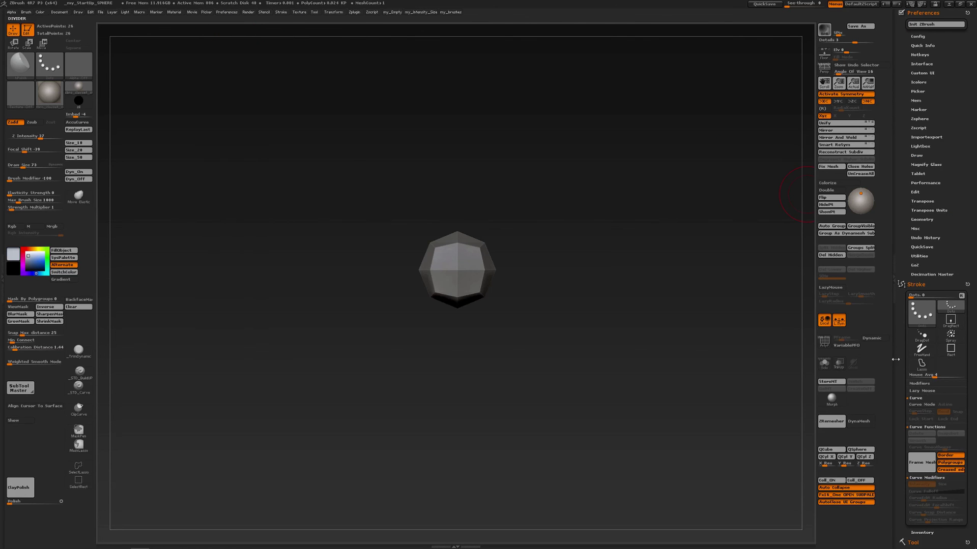
left_click_drag(896, 349, 898, 288)
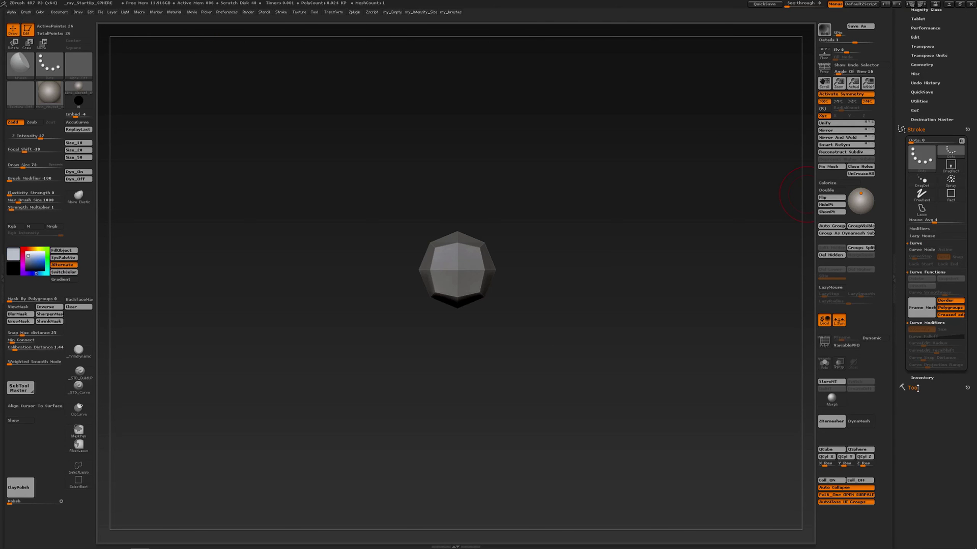
left_click_drag(901, 180, 902, 334)
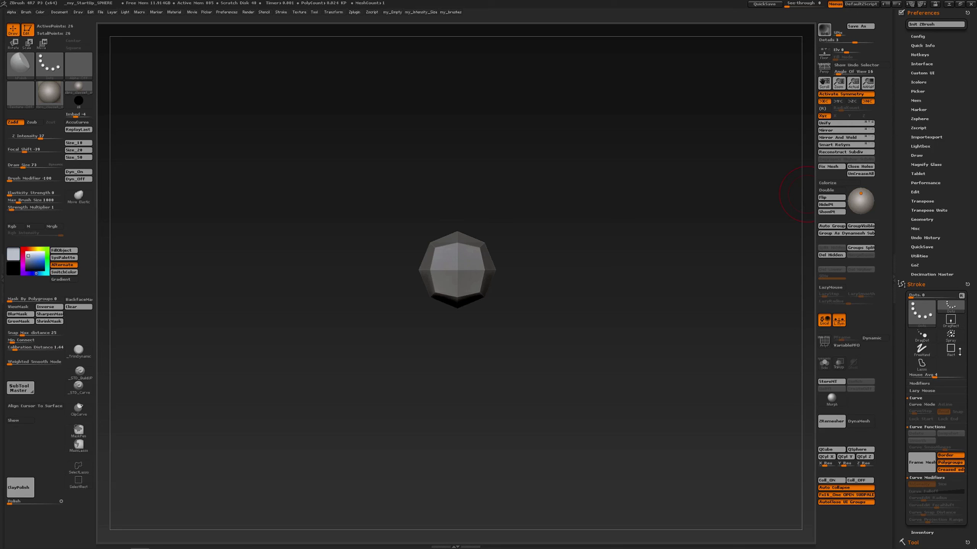
left_click(919, 119)
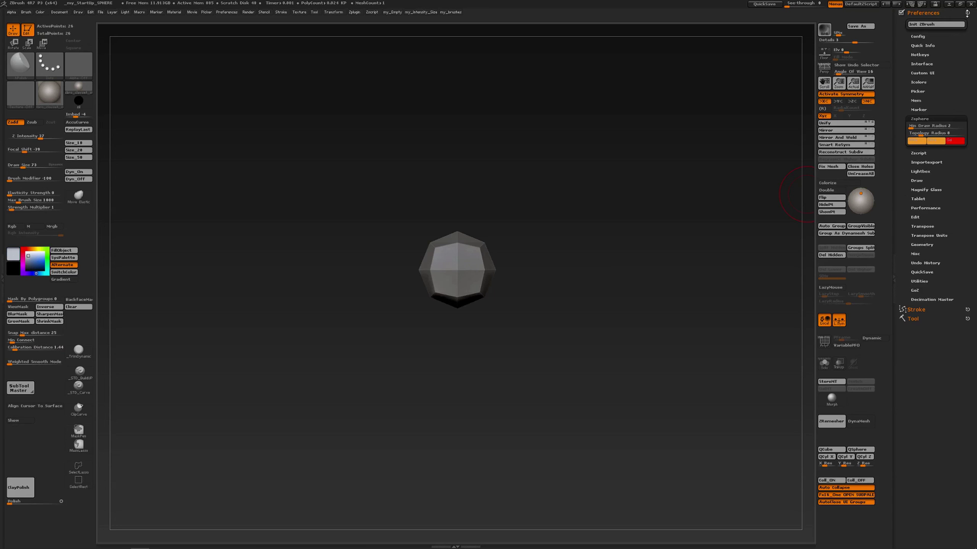
left_click(966, 12)
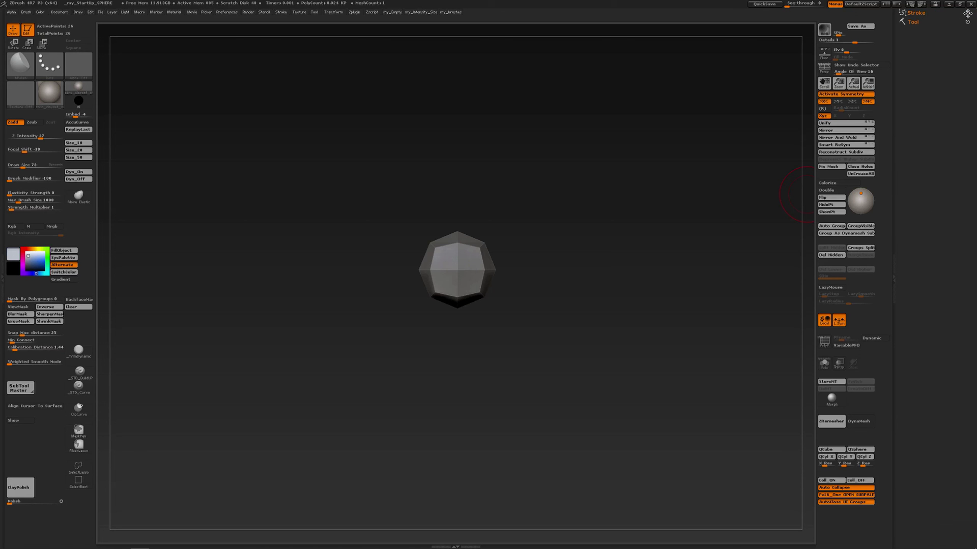
Reopen the Stroke palette and expand Lazy Mouse, keeping it open together with Curve, Curve Functions and Curve Modifiers.
left_click(916, 12)
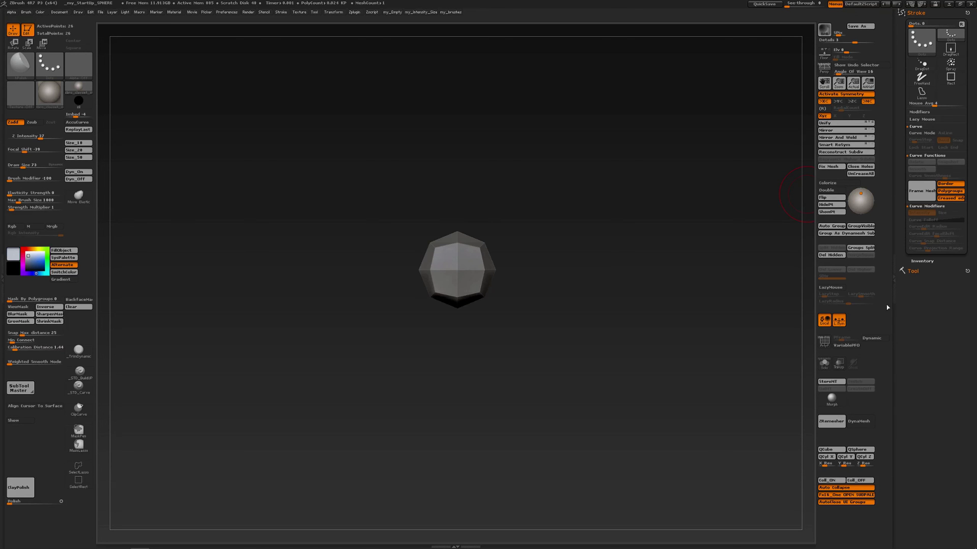
left_click(924, 120)
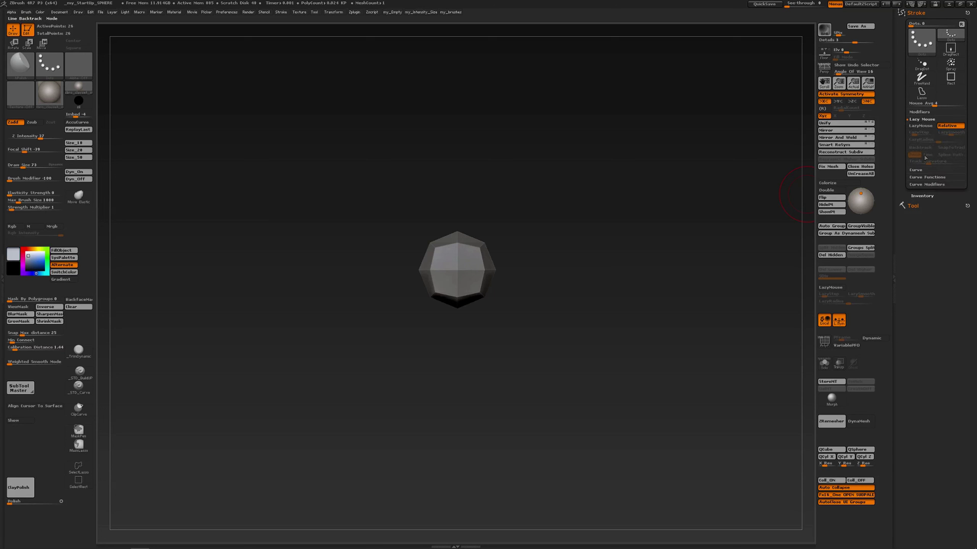
left_click(917, 170, "shift")
left_click(927, 199, "shift")
left_click(927, 250, "shift")
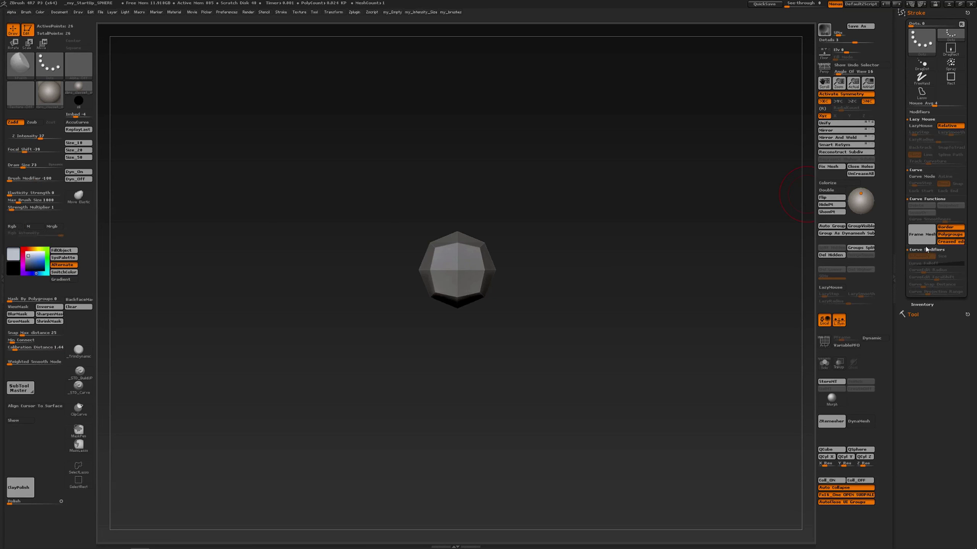
Expand the Custom UI group in Preferences, and switch to having only the Marker group open.
left_click(227, 11)
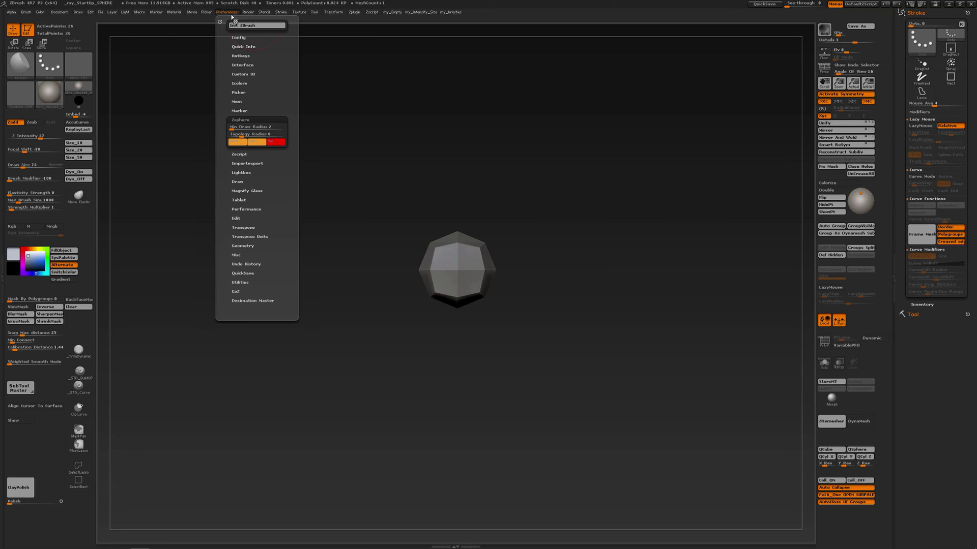
left_click(241, 74)
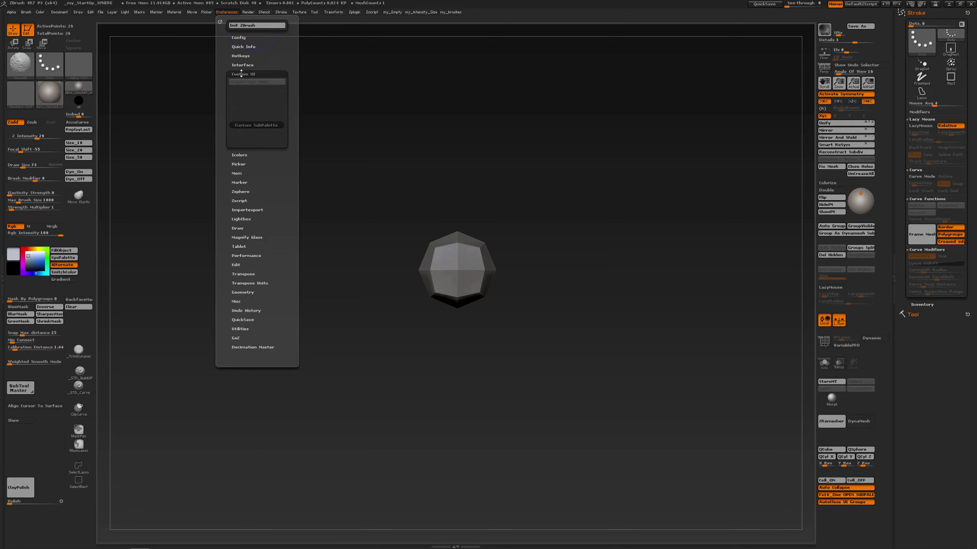
left_click(243, 181)
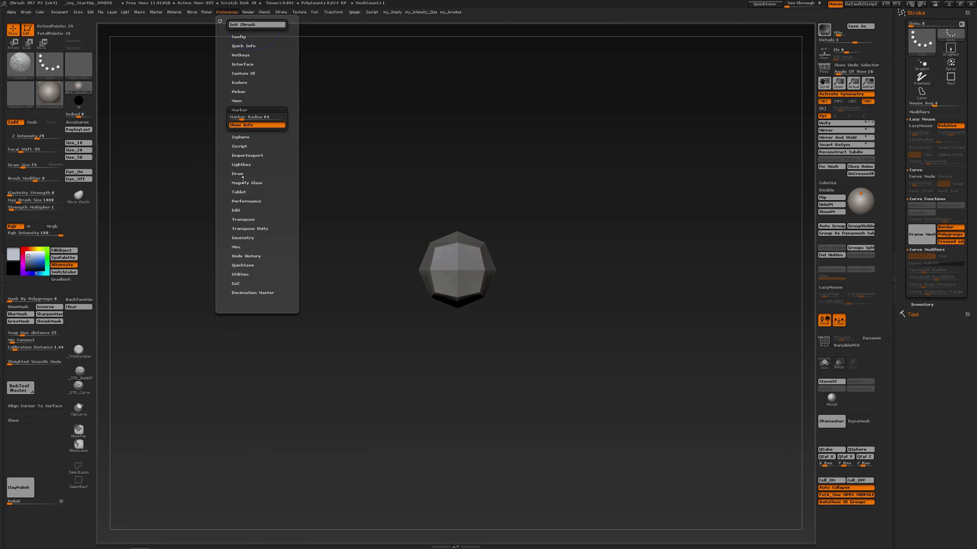
Switch the collapse options off with the Coll_OFF macro and expand Icolors, Importexport, Magnify Glass and Transpose together in Preferences.
left_click(857, 481)
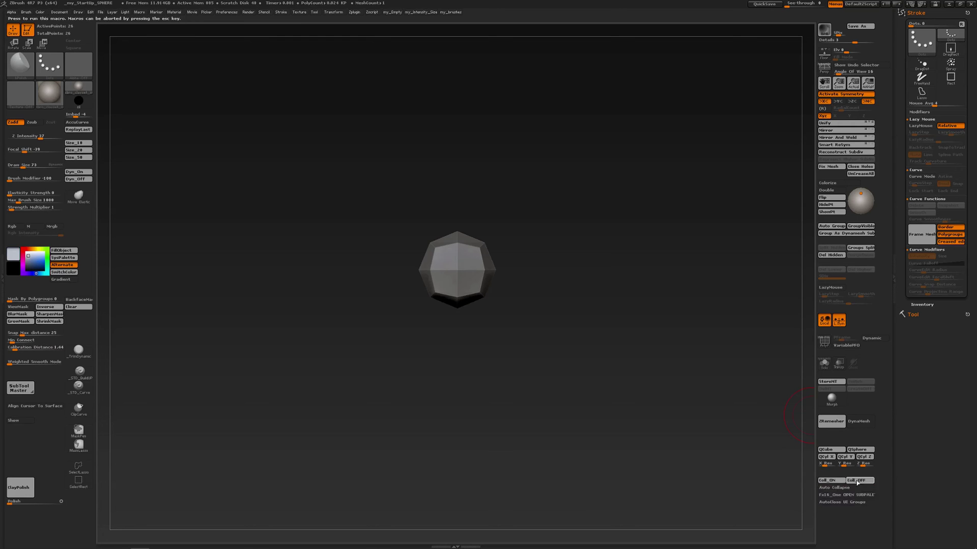
left_click(226, 11)
left_click(242, 80)
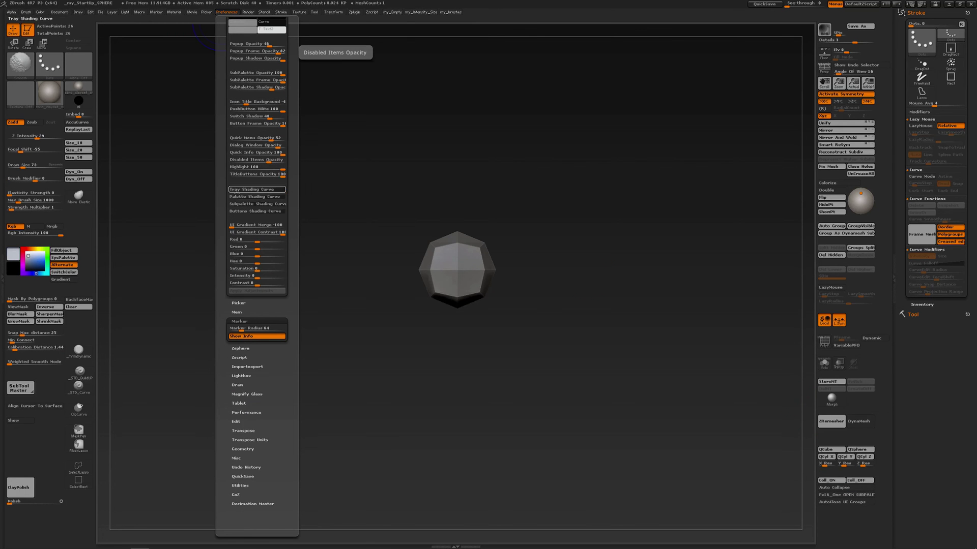
left_click(247, 364)
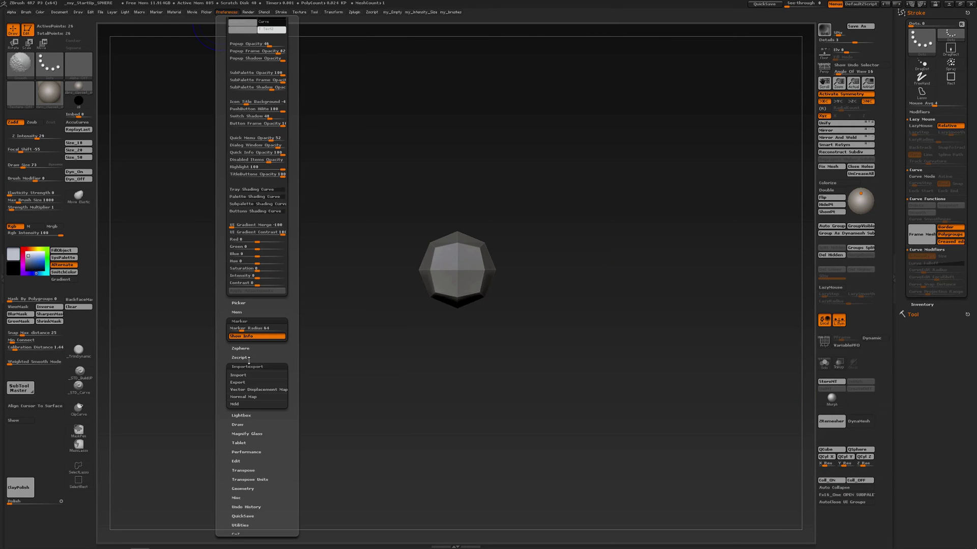
left_click(246, 434)
scroll(236, 417, "down", 1)
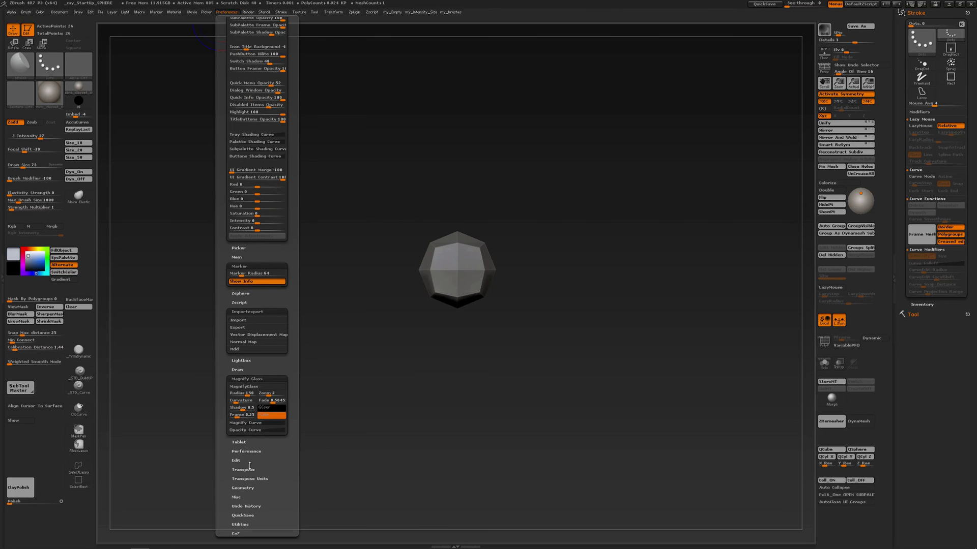
scroll(250, 434, "down", 1)
left_click(251, 434)
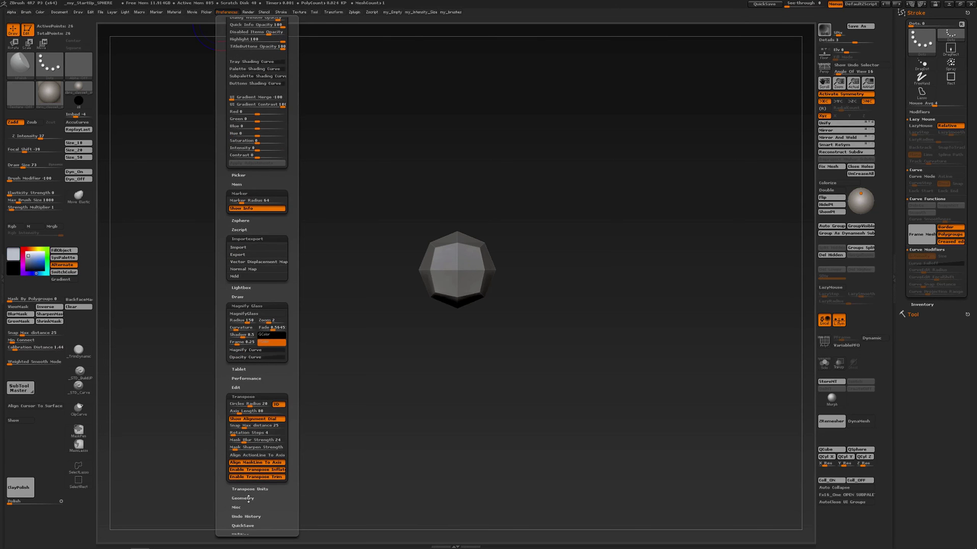
Switch the collapse options on with the Coll_ON macro, and replace the Stroke palette in the tray with the expanded Tool palette.
left_click(836, 480)
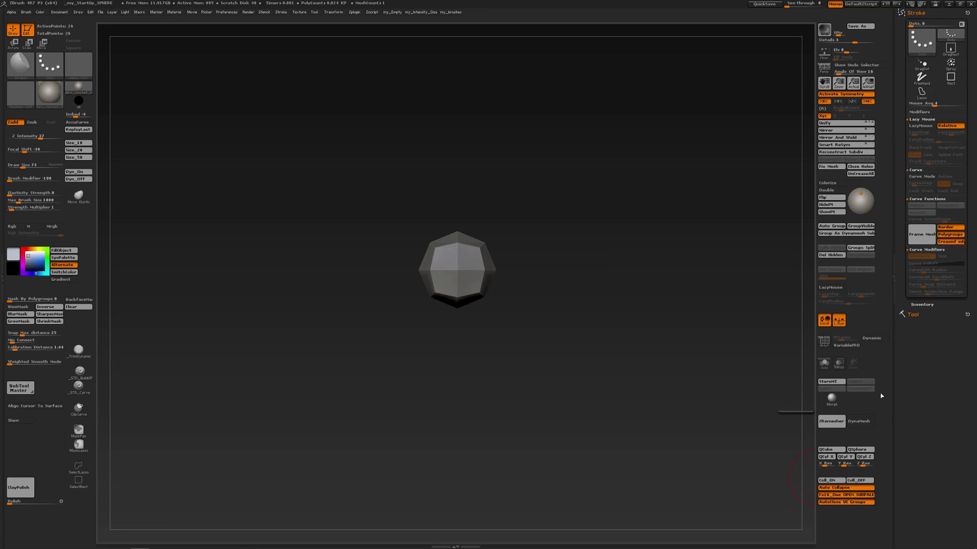
left_click(966, 13)
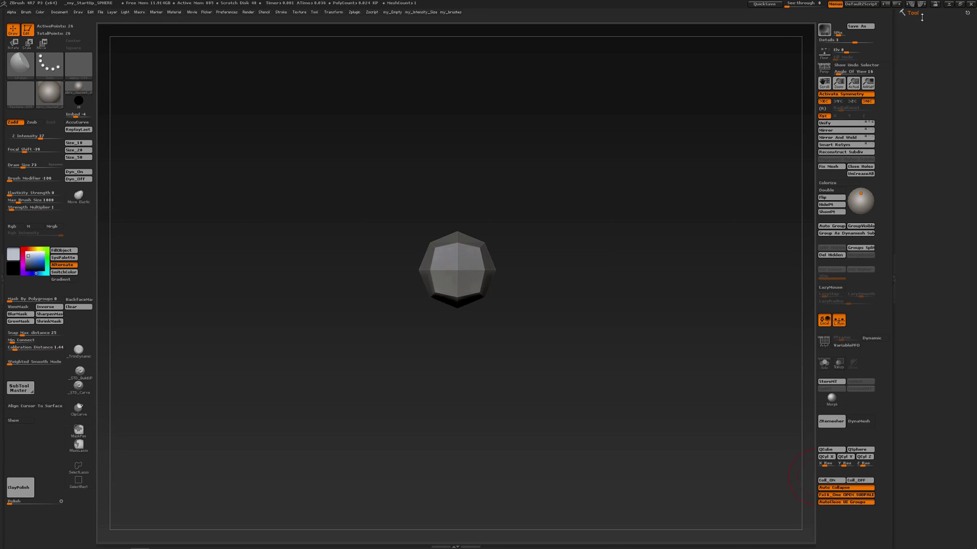
left_click(956, 13)
Expand the SubTool, Geometry, FiberMesh, Masking and UV Map groups of the Tool palette one after another, ending with UV Map open.
left_click(925, 138)
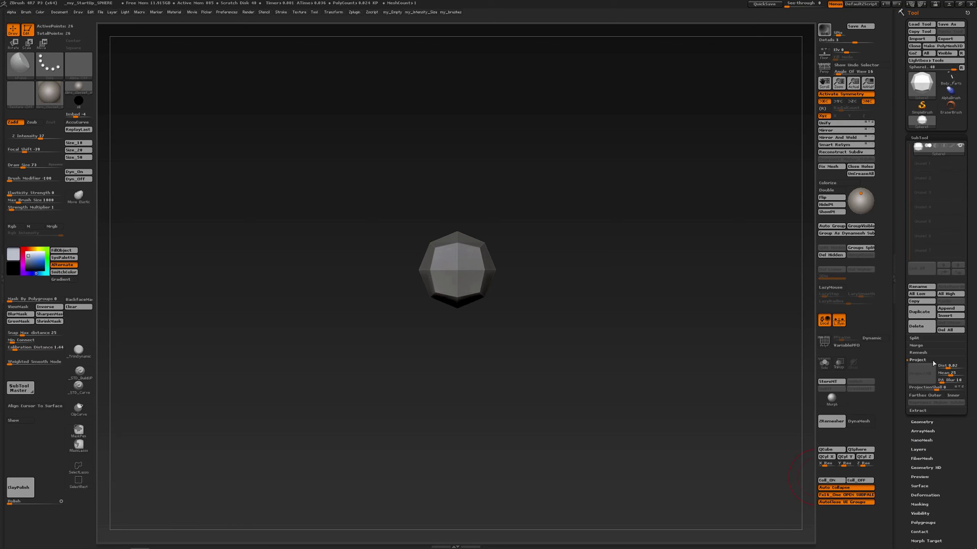
left_click(920, 423)
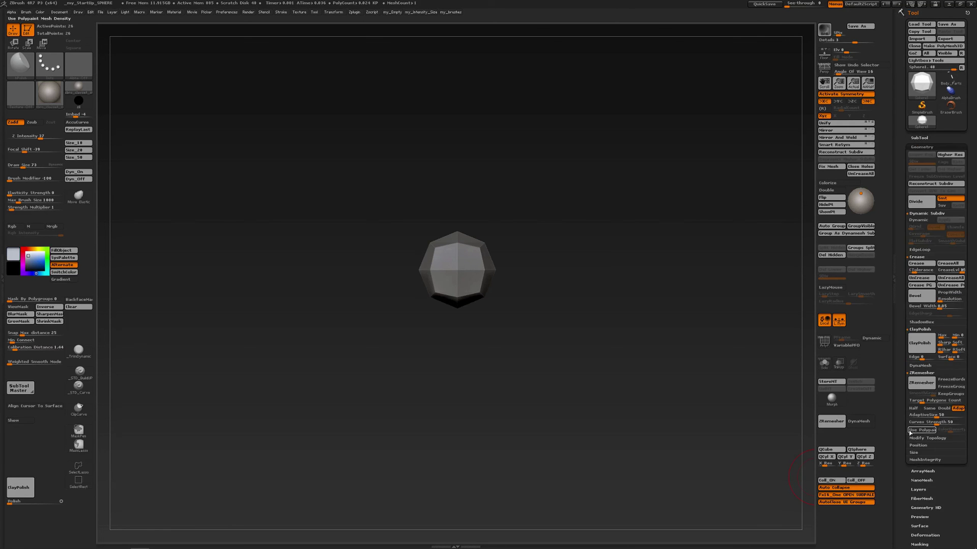
left_click(921, 390)
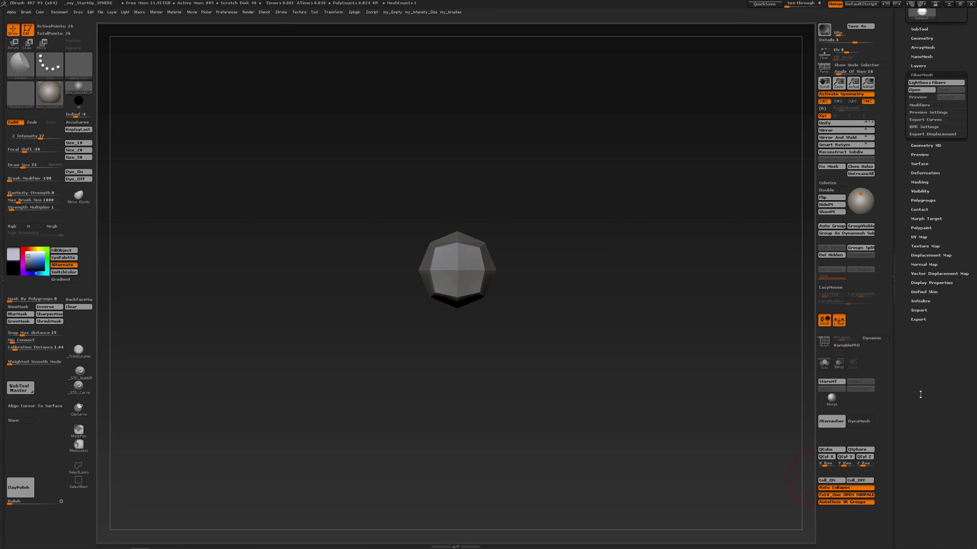
left_click_drag(903, 203, 906, 263)
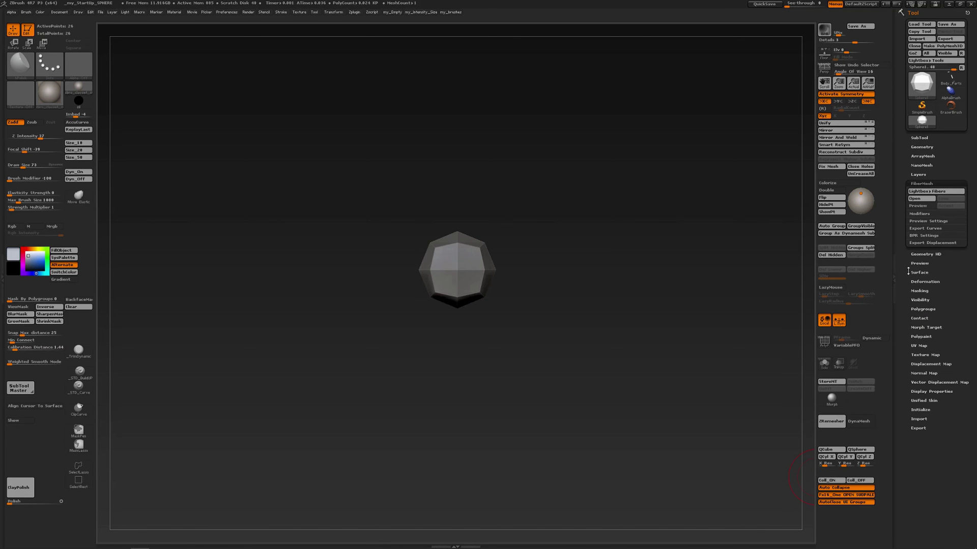
left_click(922, 291)
left_click_drag(901, 328, 902, 294)
left_click(918, 377)
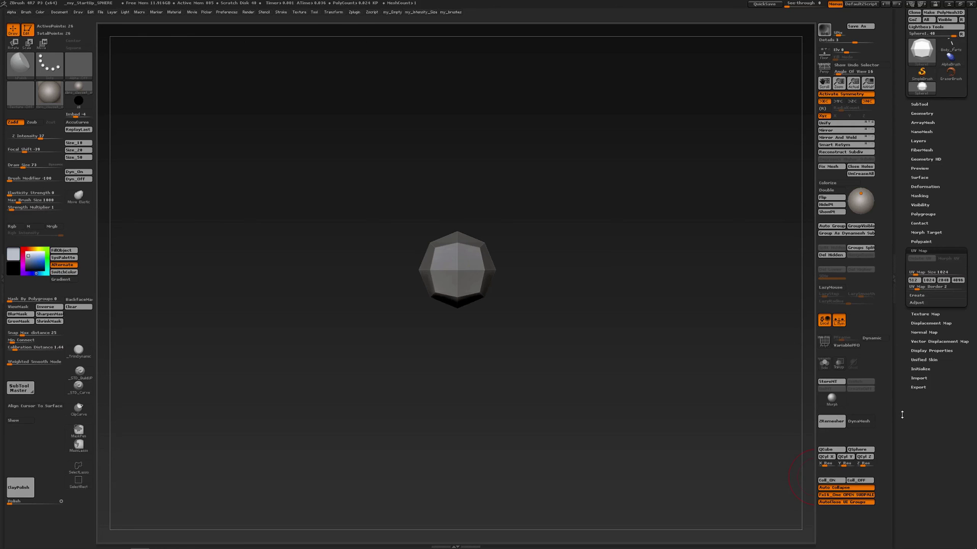